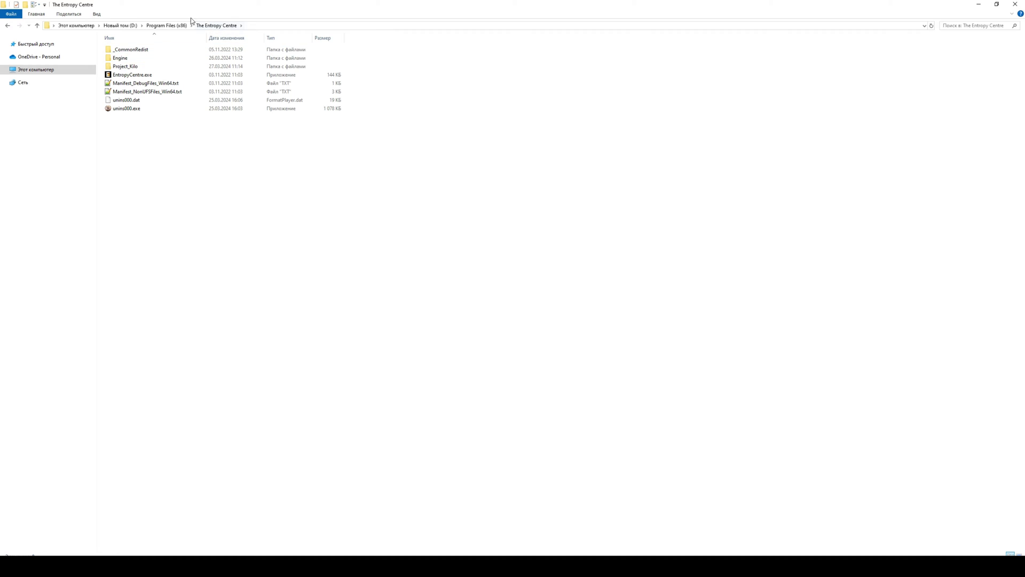
# Display the contents of The Entropy Centre folder as large icons and select EntropyCentre.exe.
pyautogui.click(99, 15)
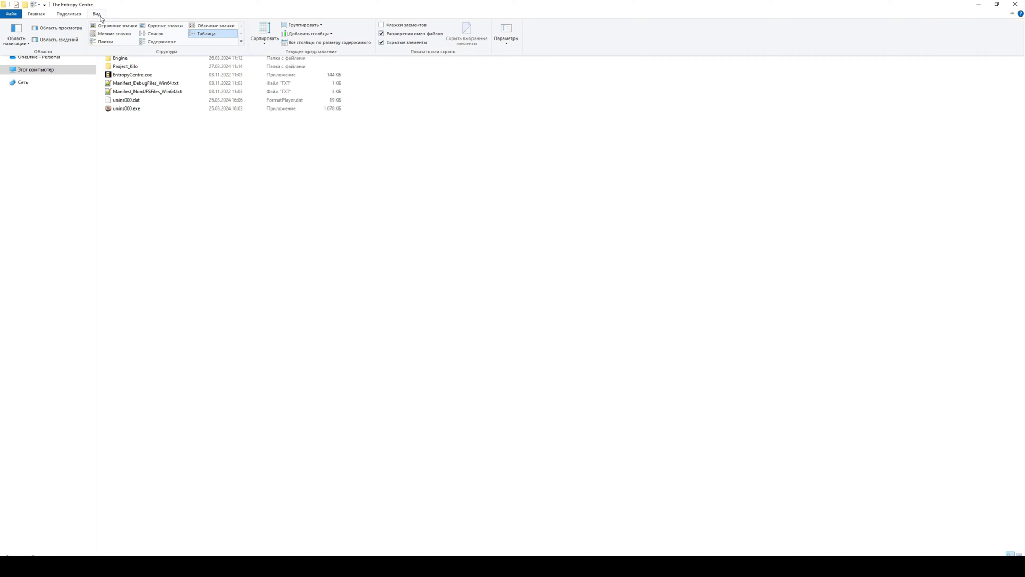
pyautogui.click(147, 25)
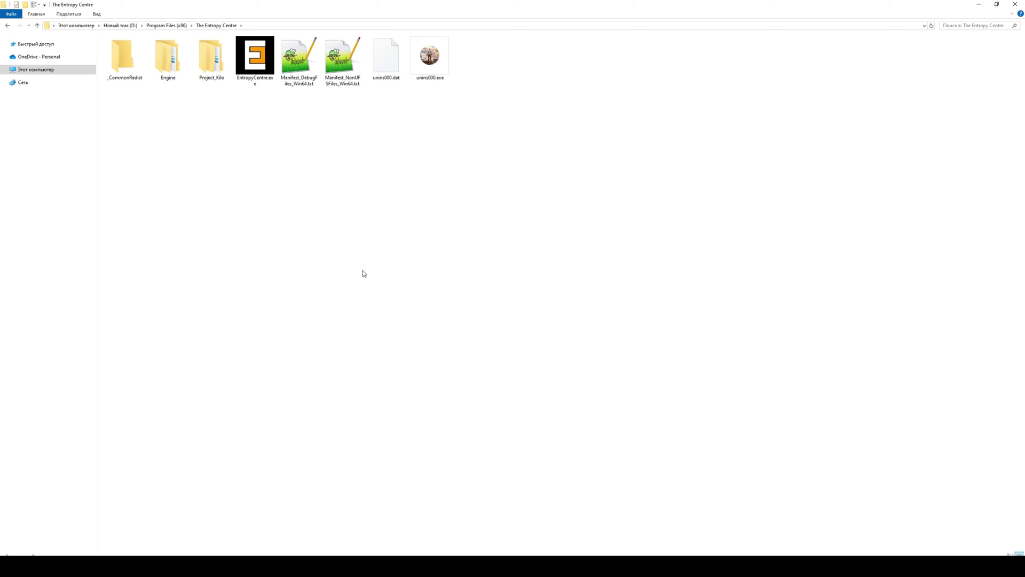
pyautogui.click(273, 72)
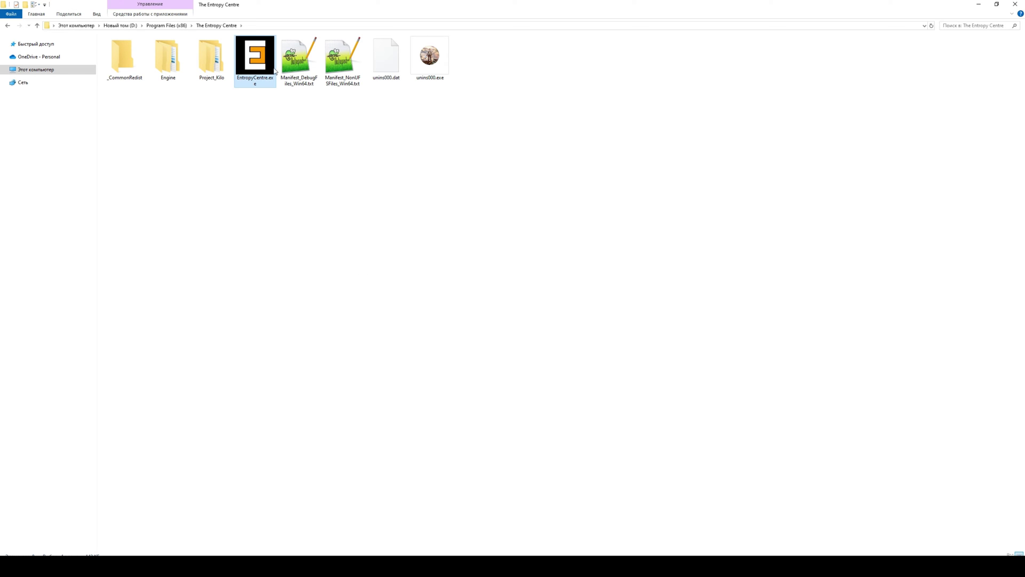
# Open the Project_Kilo\Content\Paks folder and select Project_Kilo-WindowsNoEditor.pak.
pyautogui.click(214, 60)
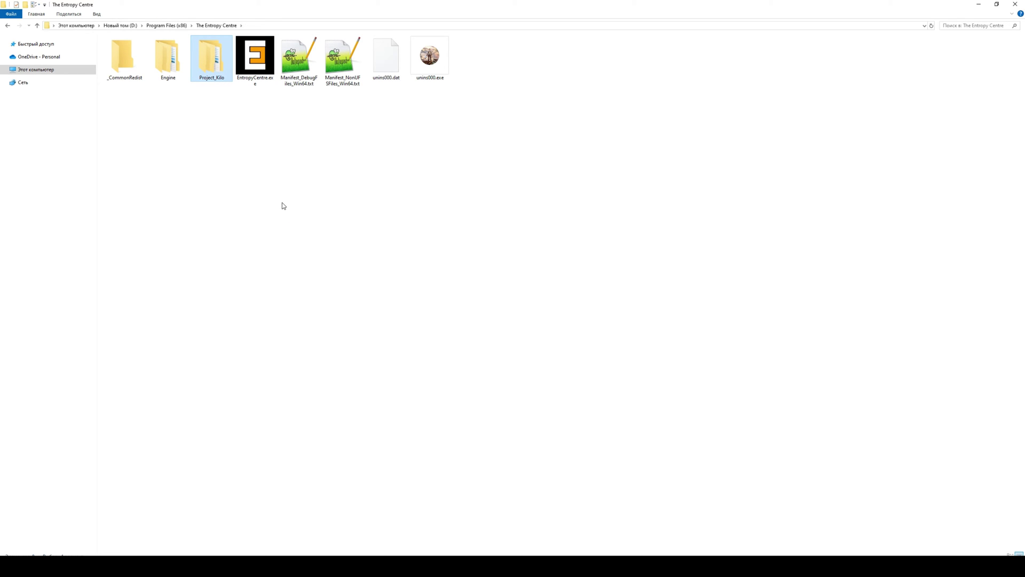
pyautogui.doubleClick(214, 80)
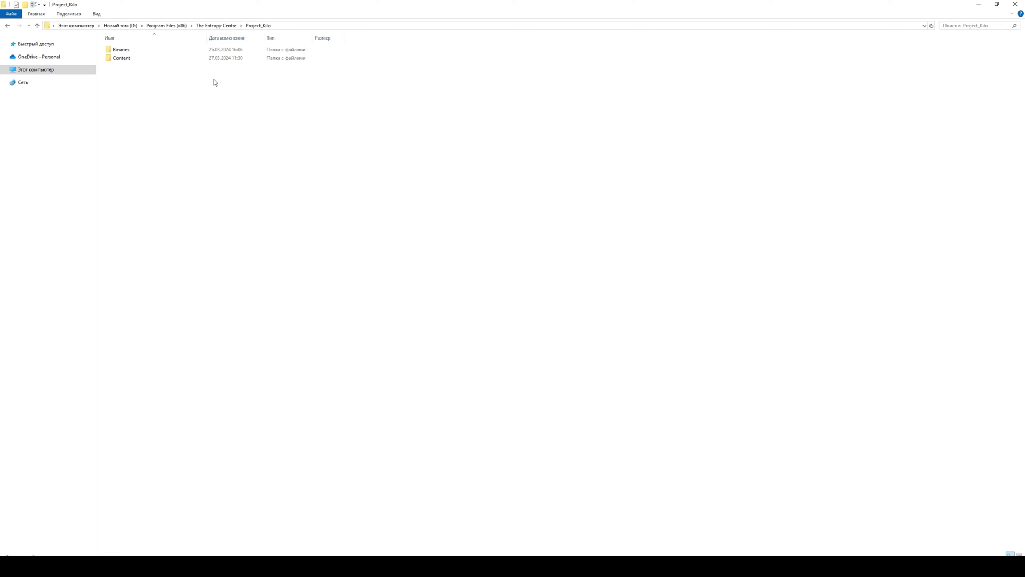
pyautogui.click(131, 61)
pyautogui.click(130, 61)
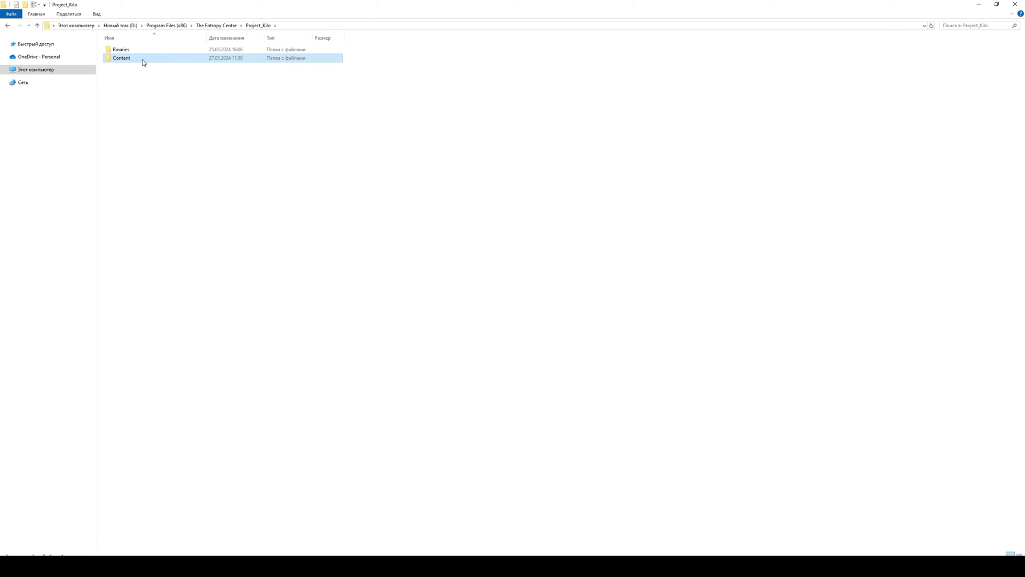
pyautogui.doubleClick(146, 58)
pyautogui.doubleClick(133, 66)
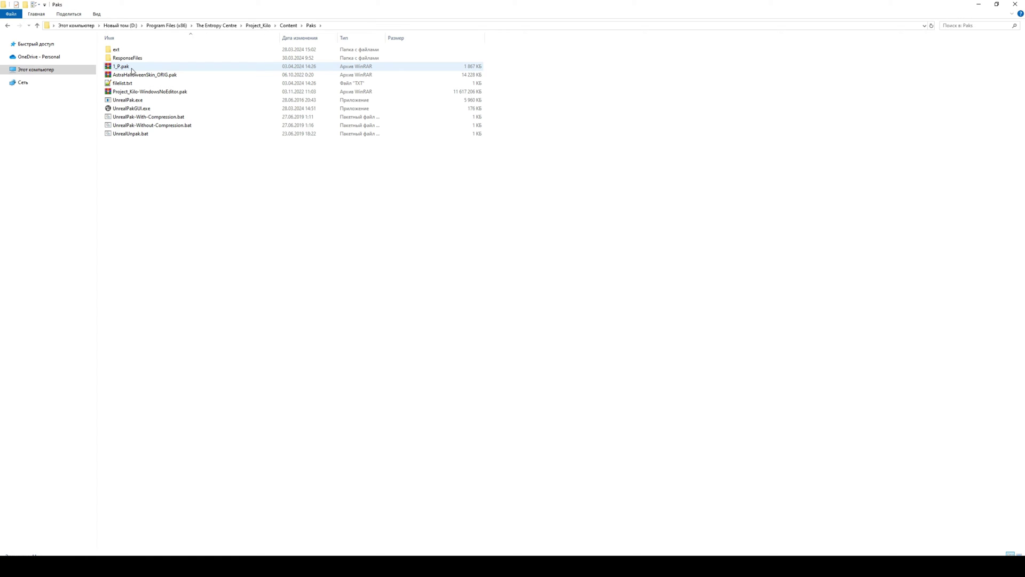
pyautogui.click(445, 92)
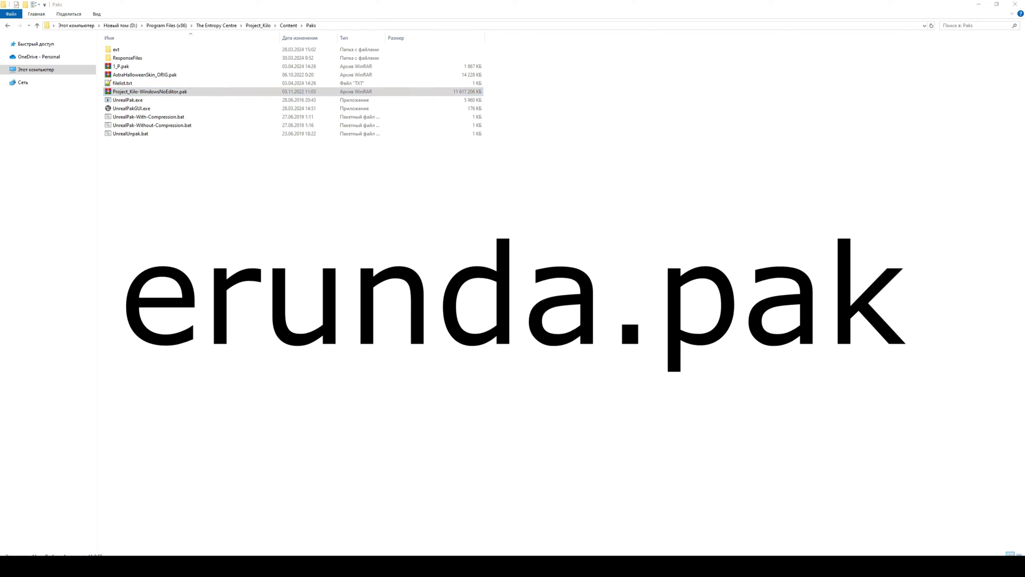
# Switch to the Steam copy's Paks folder and select the Project_Kilo-WindowsNoEditor .pak, .ucas and .utoc files.
pyautogui.click(224, 566)
pyautogui.click(184, 536)
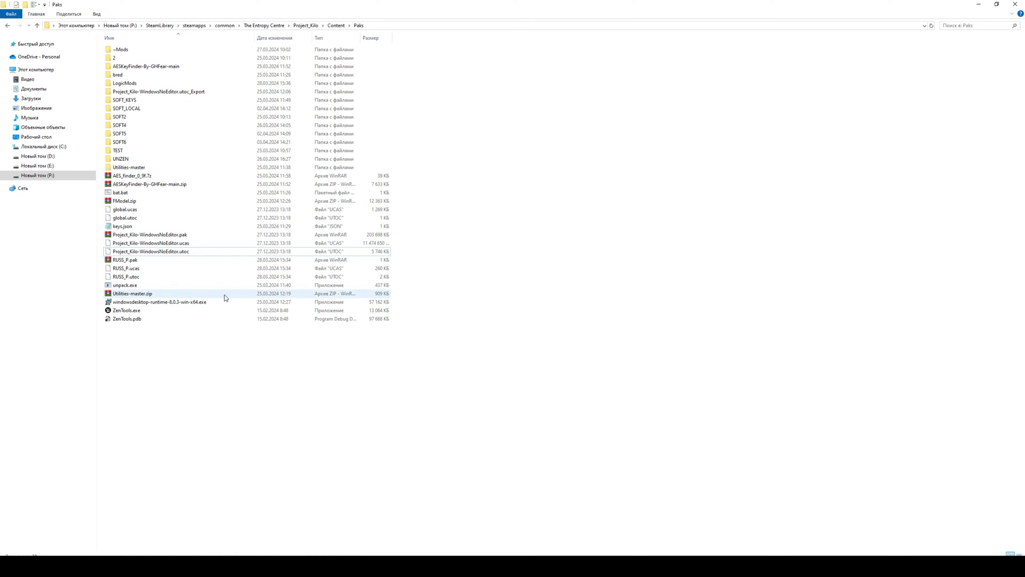
pyautogui.moveTo(407, 232); pyautogui.dragTo(371, 259)
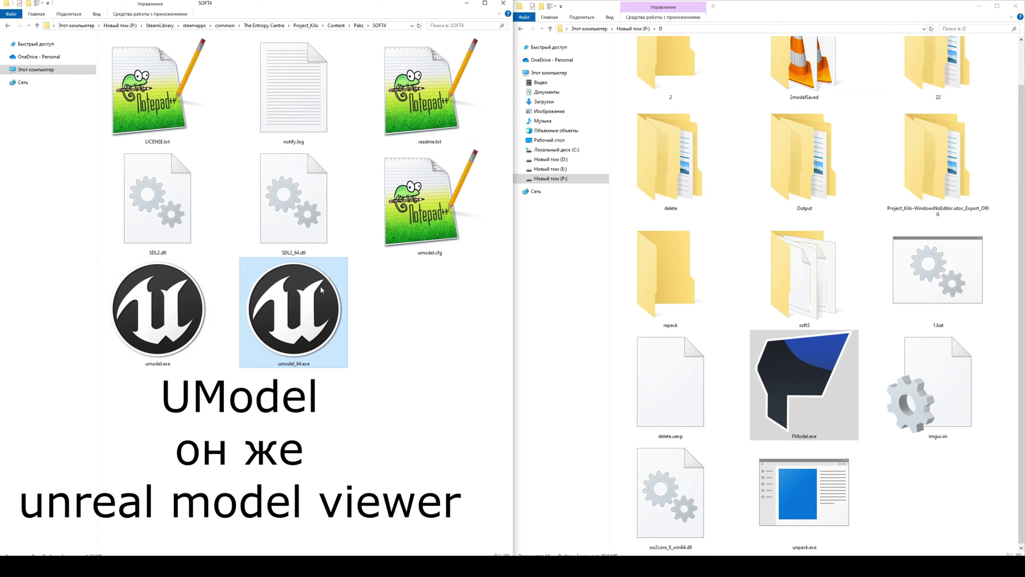
# Launch umodel_64.exe and load the game files from P:\SteamLibrary\steamapps\common\The Entropy Centre\Project_Kilo\Content\Paks.
pyautogui.click(830, 382)
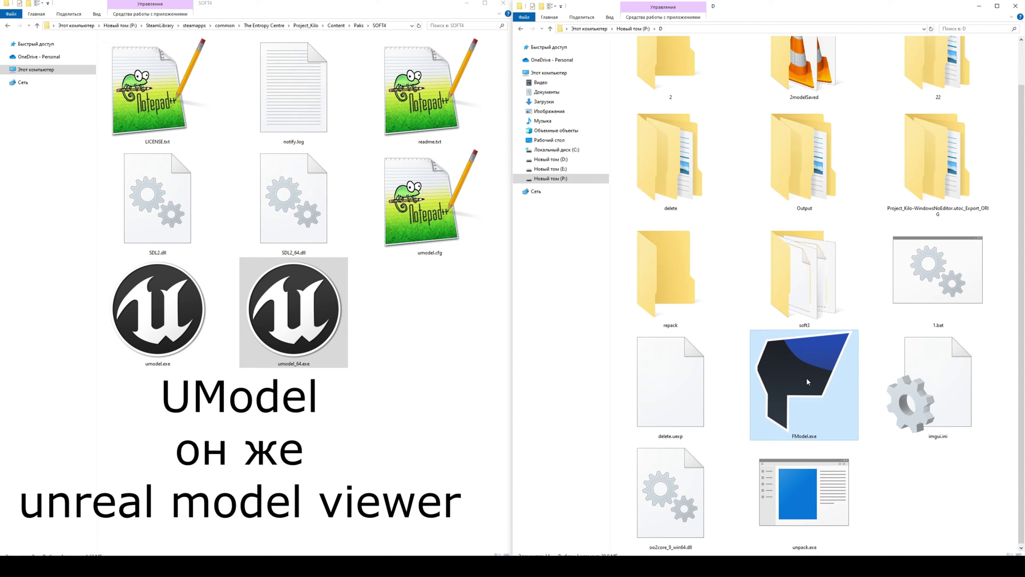
pyautogui.click(323, 287)
pyautogui.doubleClick(324, 286)
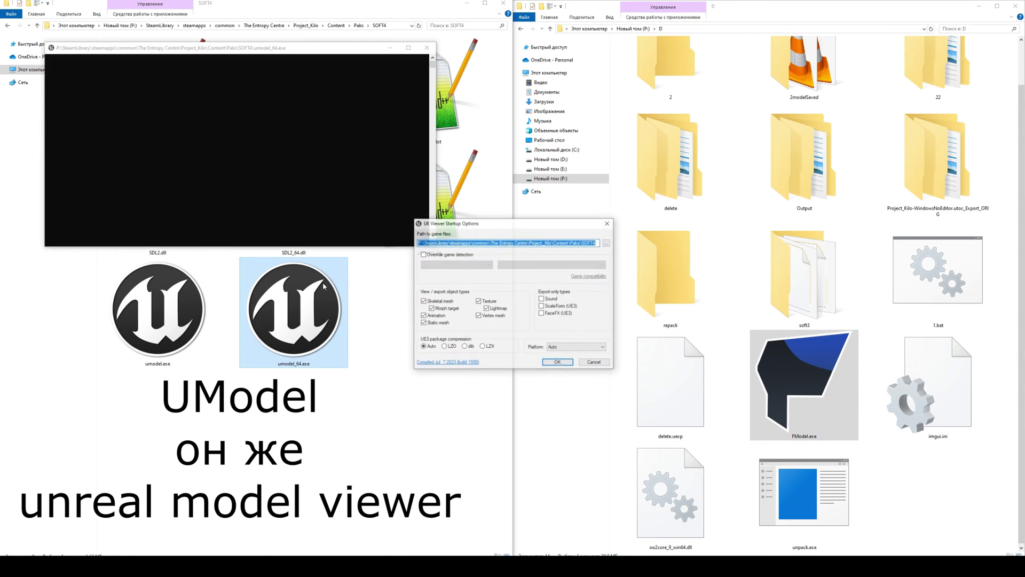
pyautogui.moveTo(584, 243); pyautogui.dragTo(599, 243)
pyautogui.press('BackSpace')
pyautogui.press('BackSpace')
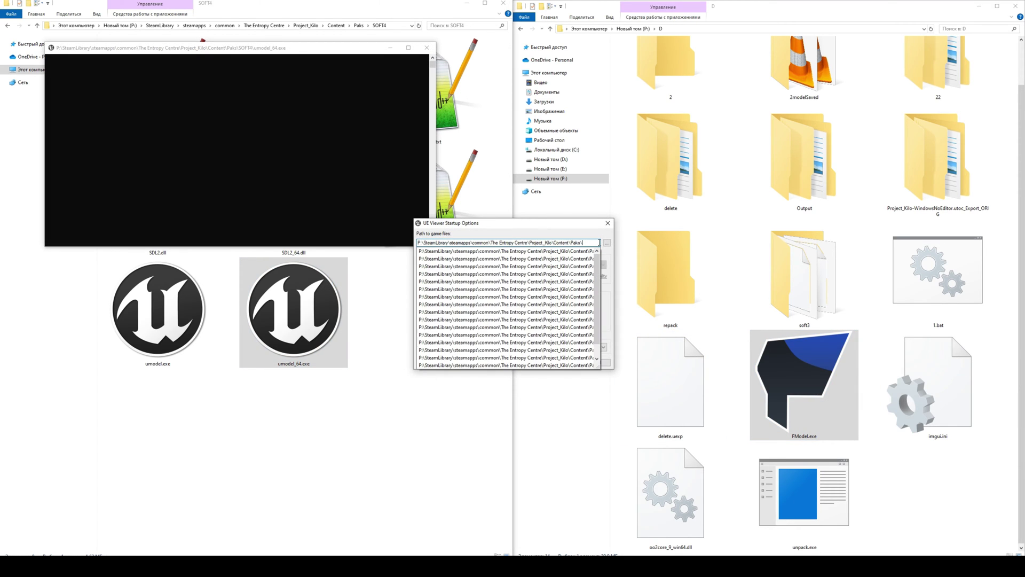
pyautogui.press('Return')
pyautogui.click(606, 331)
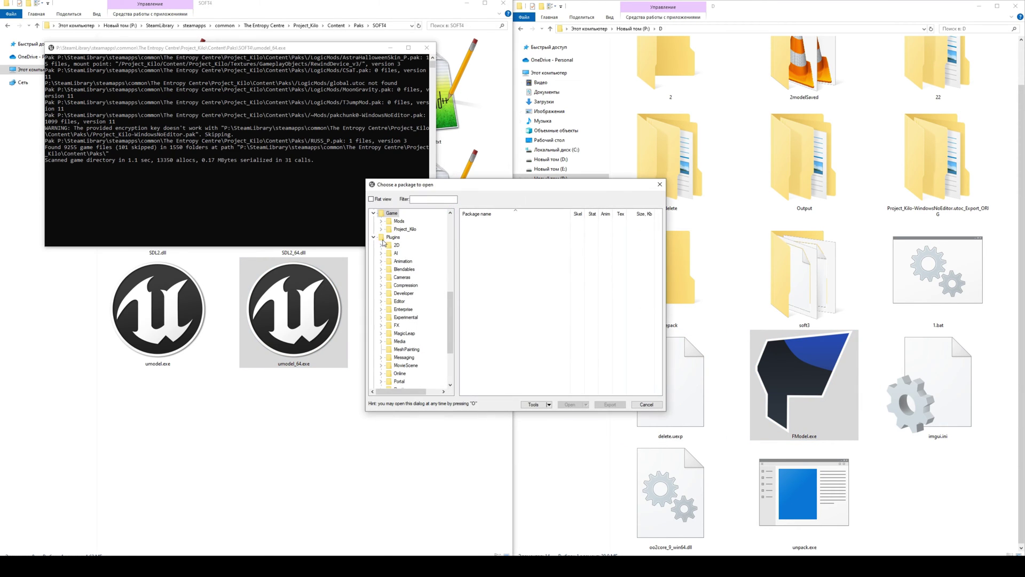
pyautogui.scroll(-3, 432, 258)
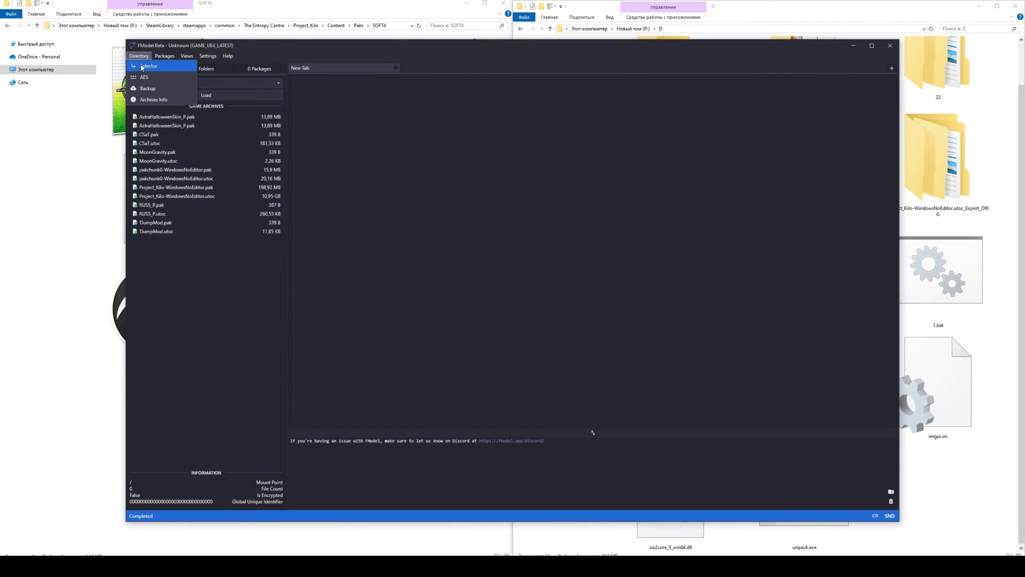
# In FModel, add and load an undetected game named TEC with the directory D:\Program Files (x86)\The Entropy Centre.
pyautogui.click(146, 69)
pyautogui.write('TEC')
pyautogui.click(480, 333)
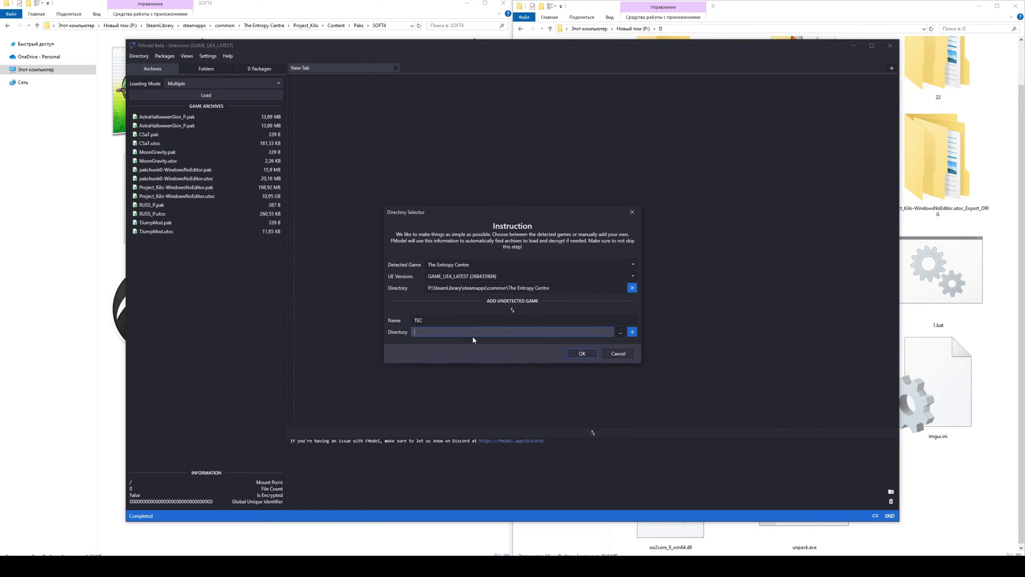
pyautogui.write('D:\\Program Files (x86)\\The Entropy Centre')
pyautogui.click(633, 332)
pyautogui.click(582, 354)
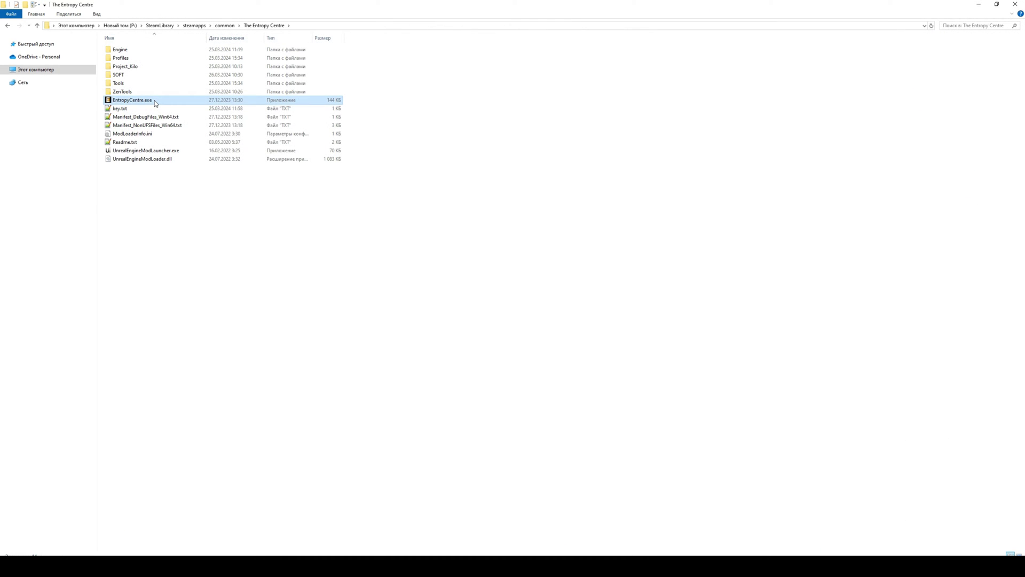
# Check the file version of EntropyCentre.exe in its detailed properties.
pyautogui.rightClick(154, 101)
pyautogui.click(182, 317)
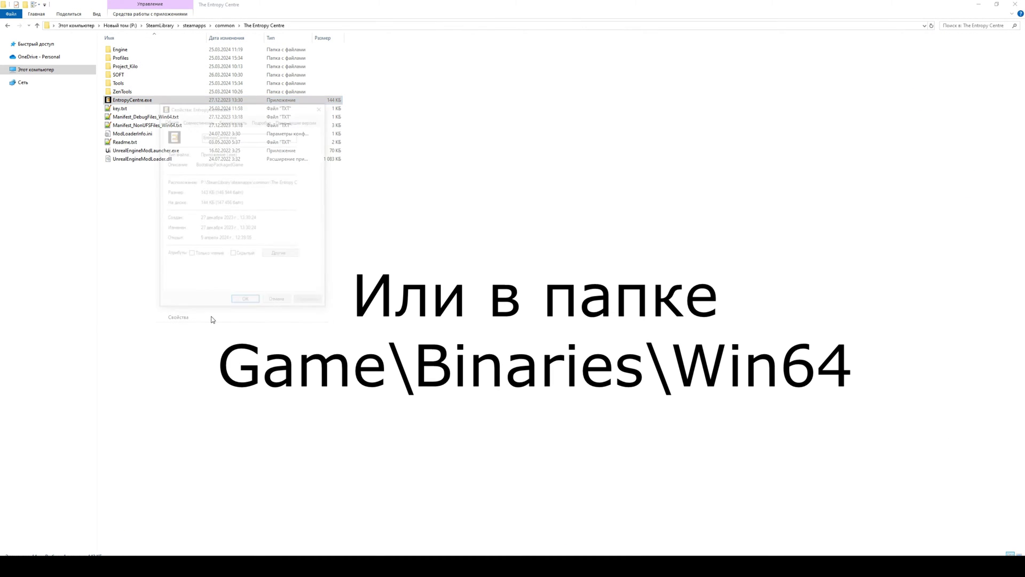
pyautogui.click(262, 120)
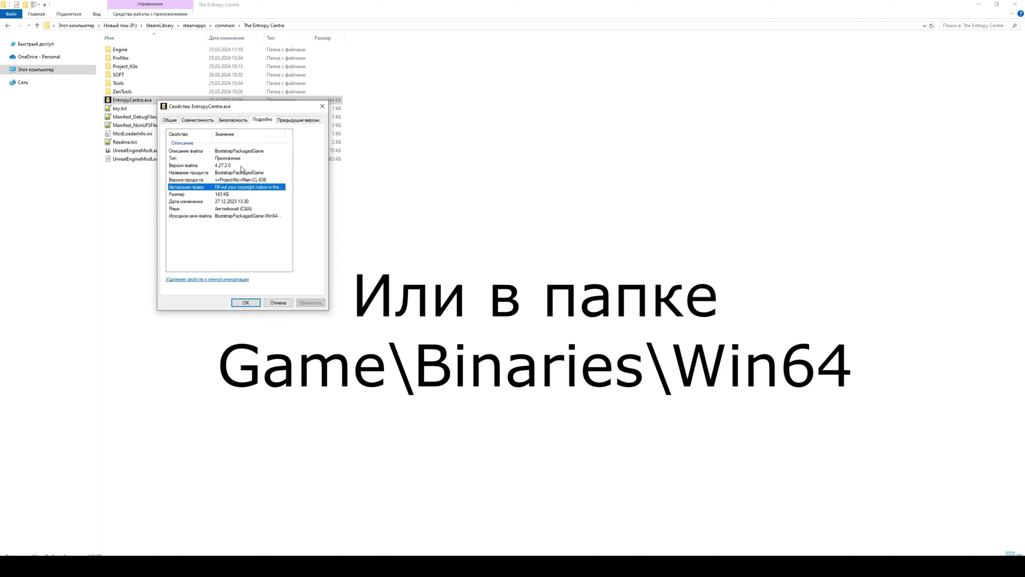
pyautogui.click(218, 166)
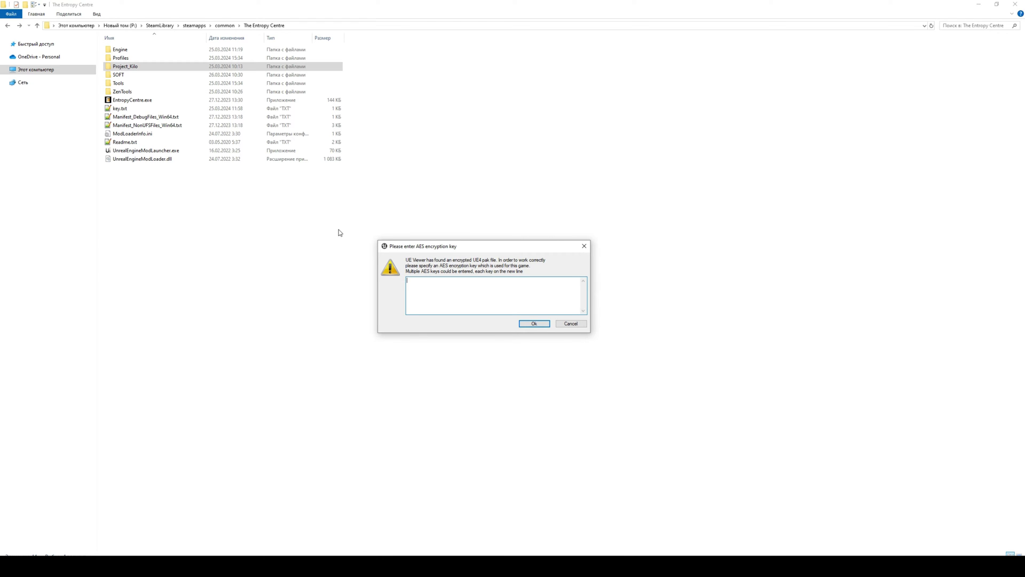
# Open the Steam copy's Project_Kilo\Binaries\Win64 folder and run AES_finder.exe.
pyautogui.press('Escape')
pyautogui.doubleClick(160, 67)
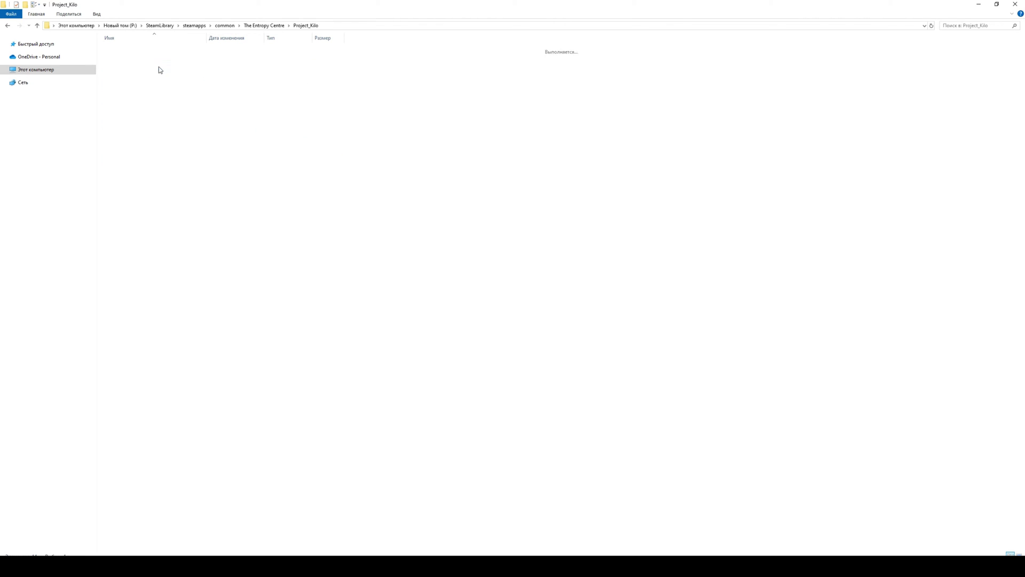
pyautogui.doubleClick(140, 52)
pyautogui.doubleClick(140, 52)
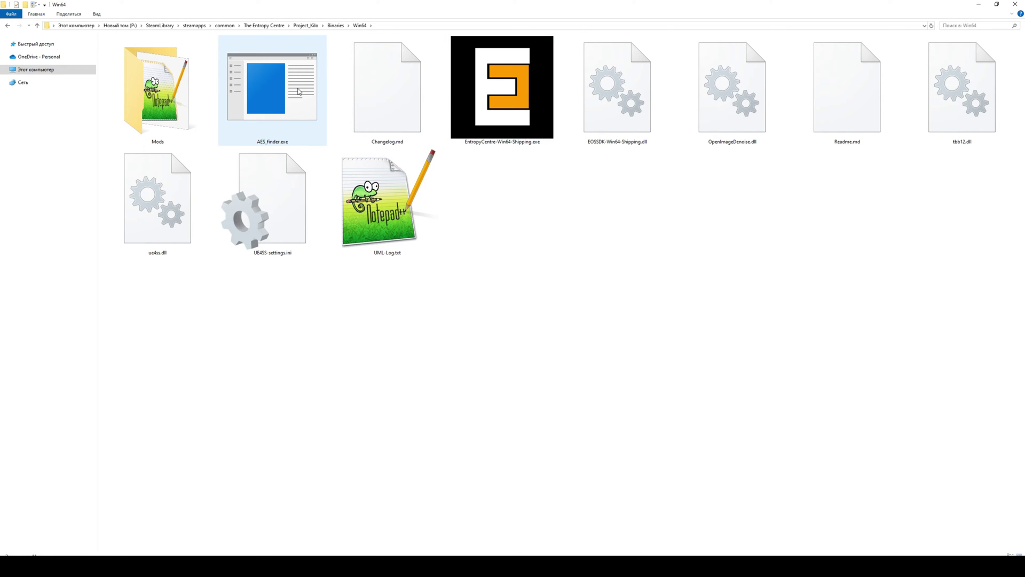
pyautogui.click(280, 88)
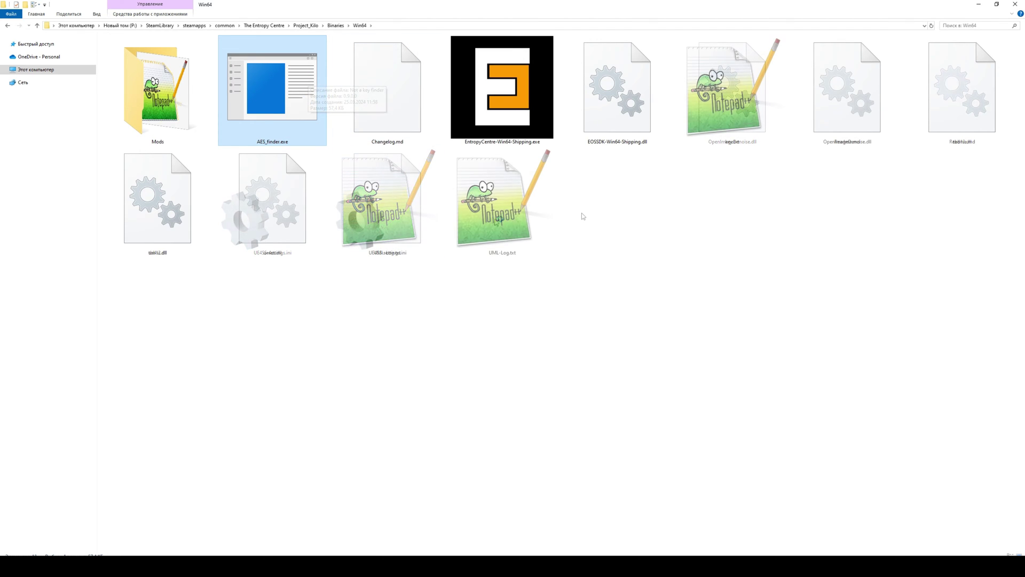
# Open key.txt in the Win64 folder and copy the AES encryption key.
pyautogui.doubleClick(743, 96)
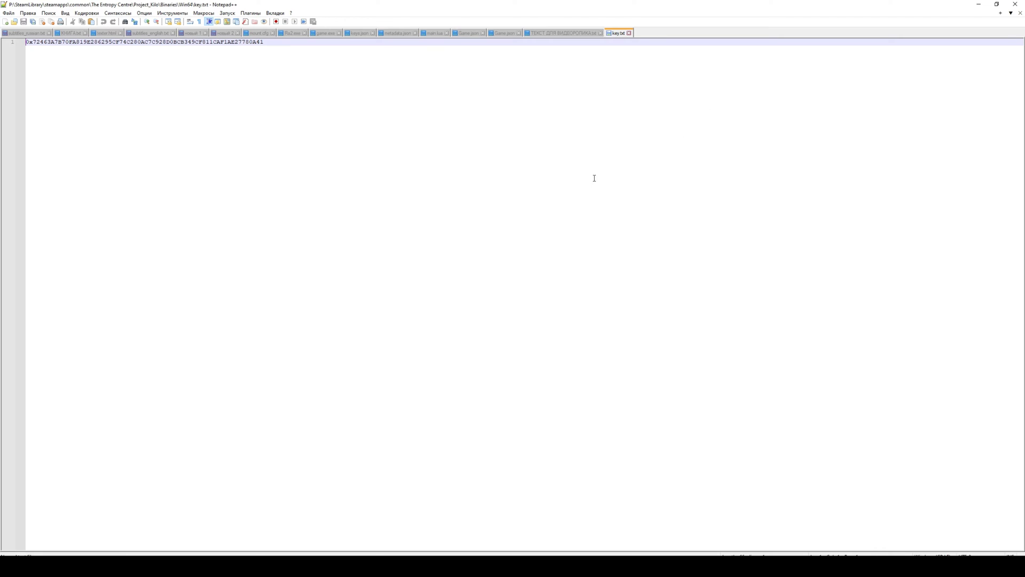
pyautogui.moveTo(36, 47); pyautogui.dragTo(20, 43)
pyautogui.hotkey('ctrl', 'c')
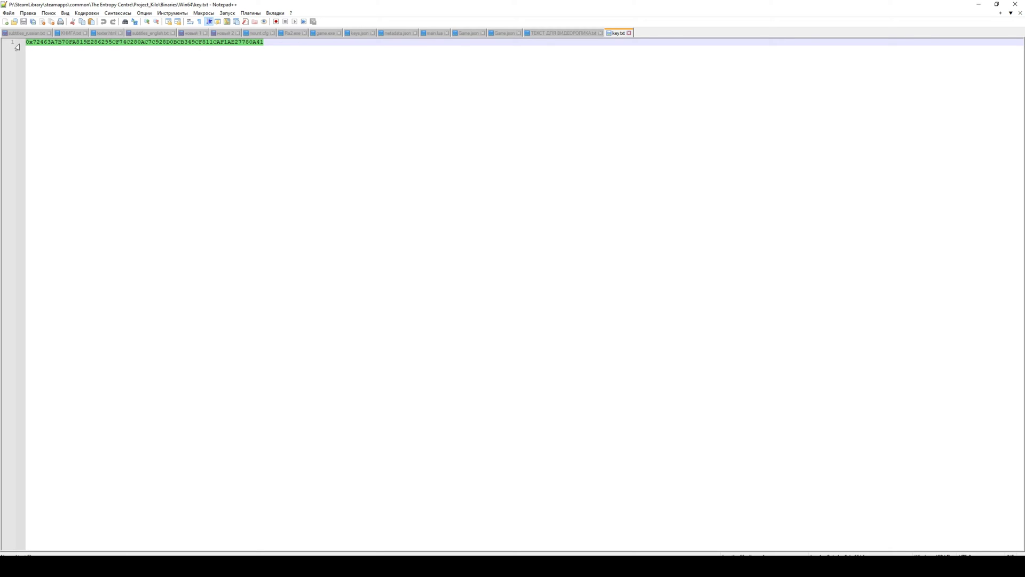
# Switch to UE Viewer, submit the copied AES encryption key, and set the package list to flat view.
pyautogui.click(981, 4)
pyautogui.click(465, 566)
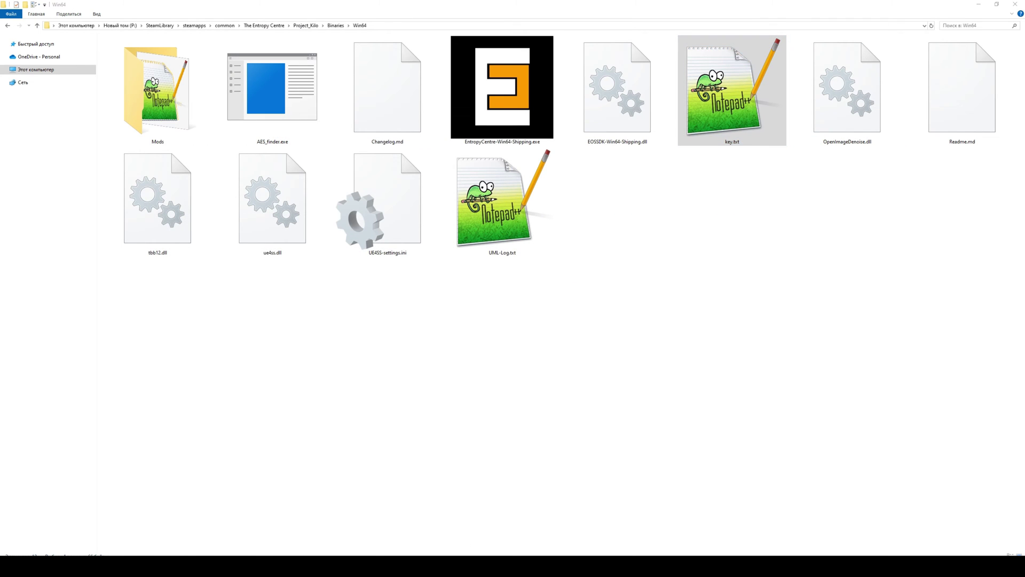
pyautogui.click(487, 533)
pyautogui.hotkey('ctrl', 'v')
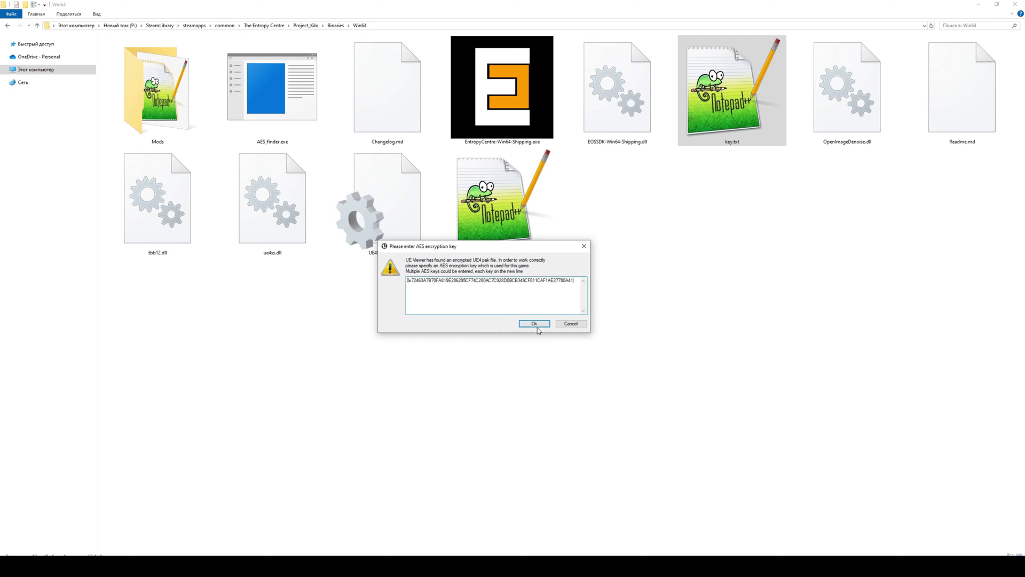
pyautogui.click(534, 323)
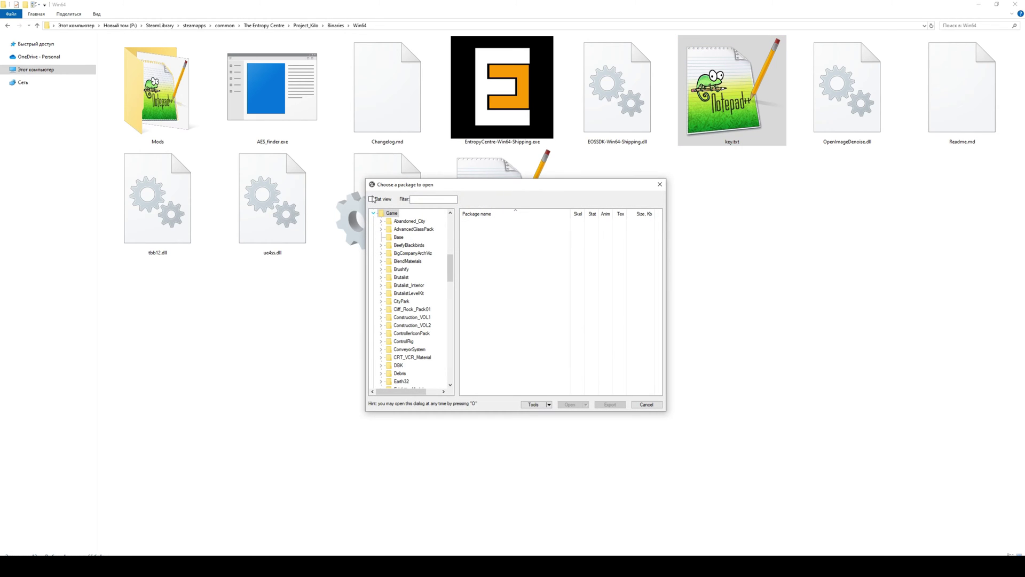
pyautogui.click(371, 198)
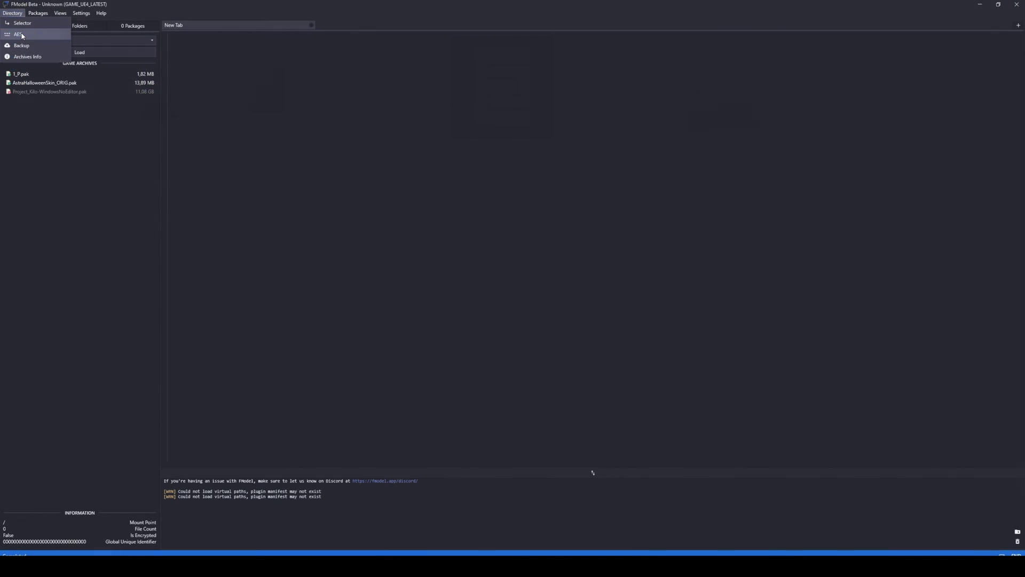
# In FModel, enter the copied AES encryption key for the game's archives.
pyautogui.click(18, 34)
pyautogui.hotkey('ctrl', 'v')
pyautogui.click(571, 160)
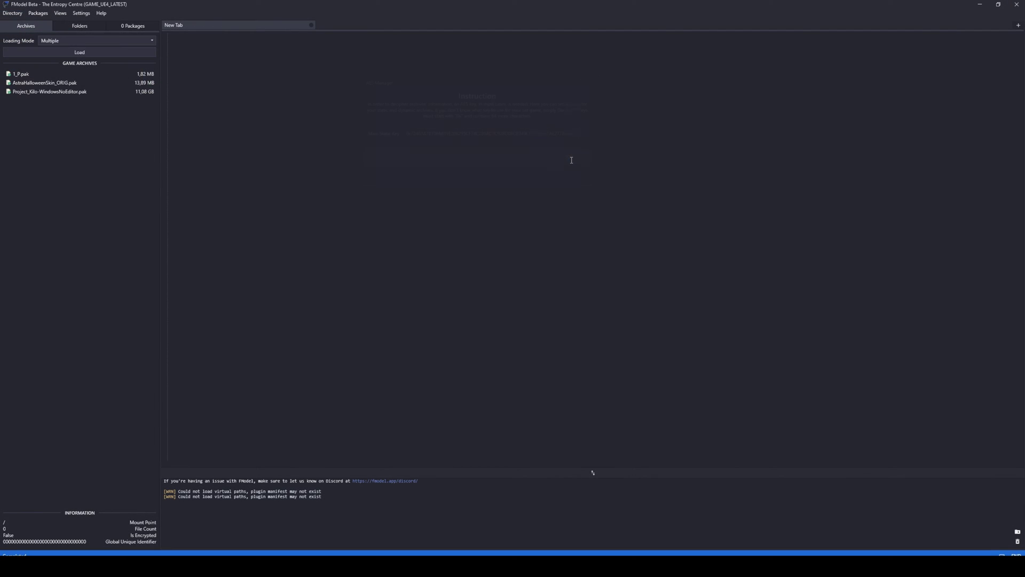
# Load the Project_Kilo-WindowsNoEditor.pak archive and browse its folder tree.
pyautogui.doubleClick(51, 92)
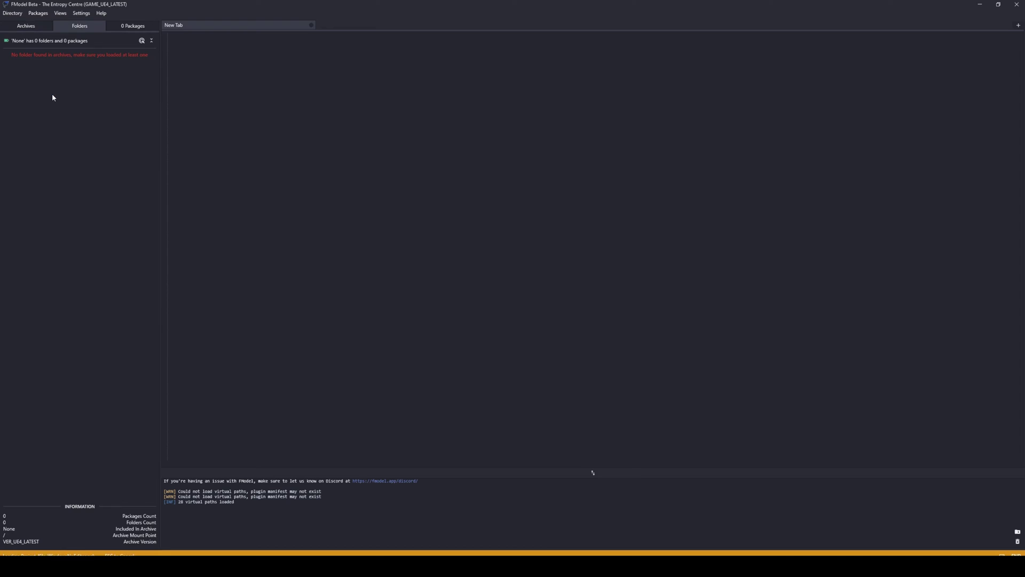
pyautogui.click(8, 65)
pyautogui.click(18, 83)
pyautogui.scroll(-4, 61, 258)
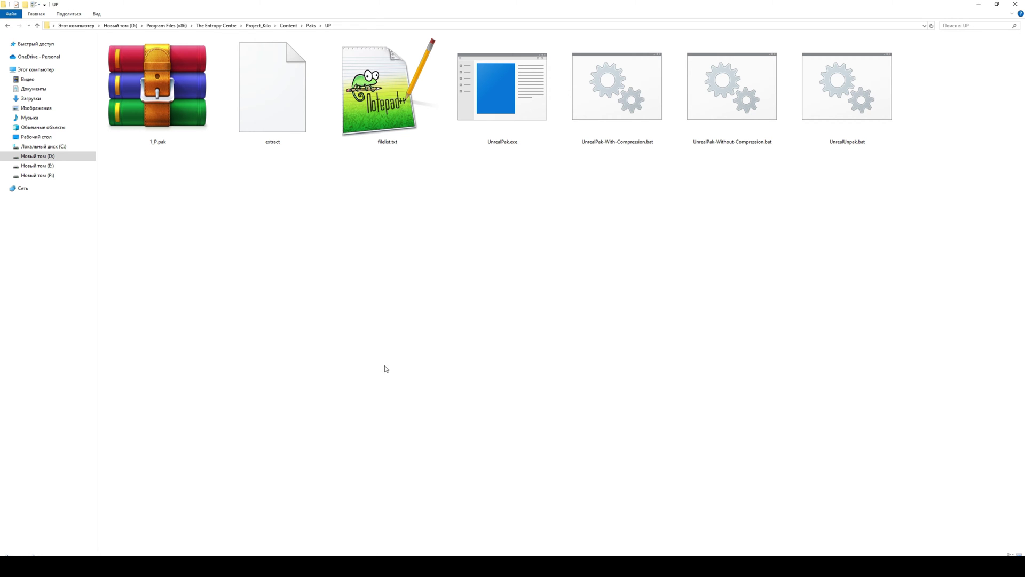
# Unpack 1_P.pak with UnrealUnpak.bat and repack the extracted 1_P folder with UnrealPak-With-Compression.bat.
pyautogui.moveTo(157, 93); pyautogui.dragTo(854, 118)
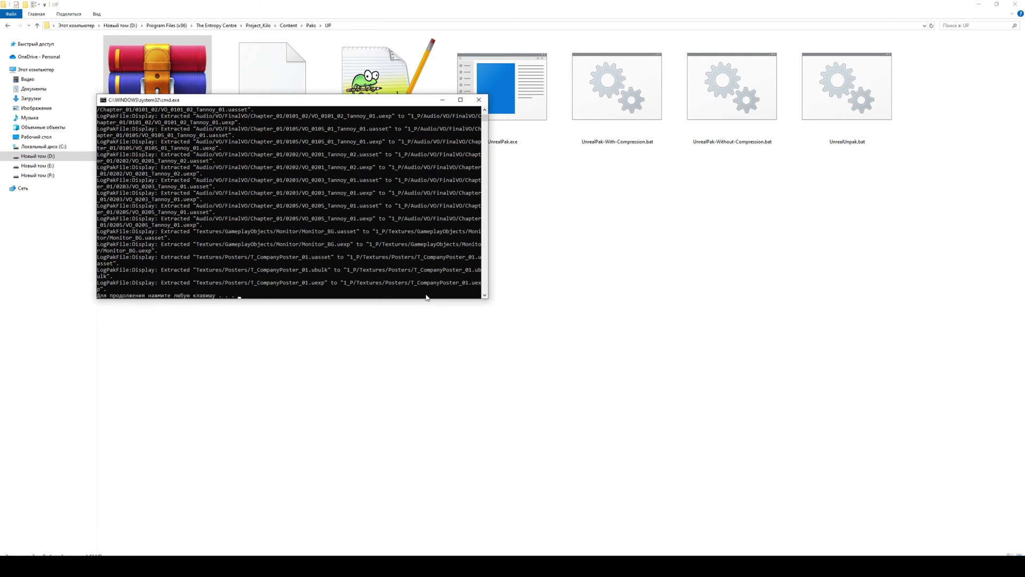
pyautogui.click(149, 92)
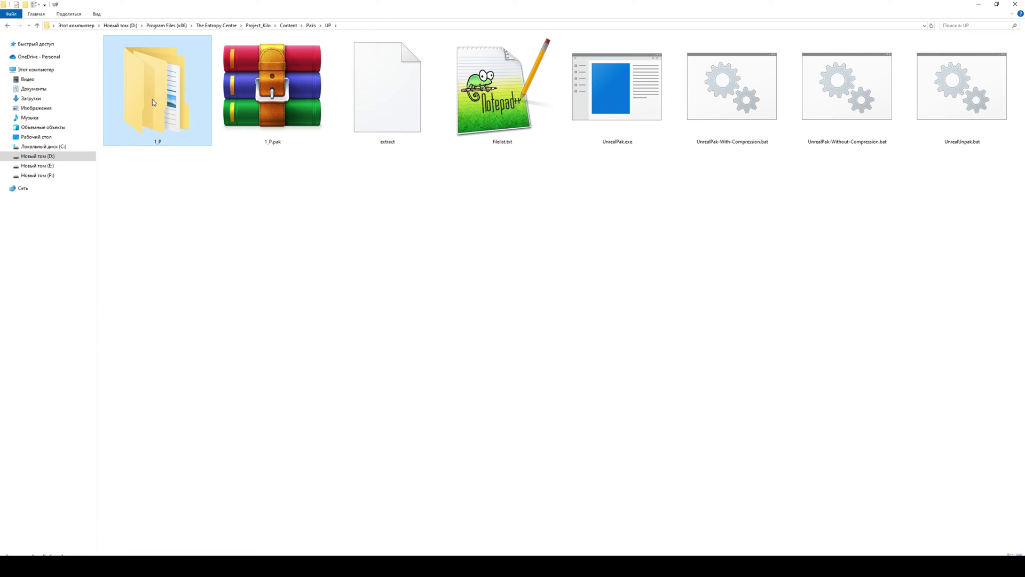
pyautogui.moveTo(153, 102); pyautogui.dragTo(749, 104)
pyautogui.press('Return')
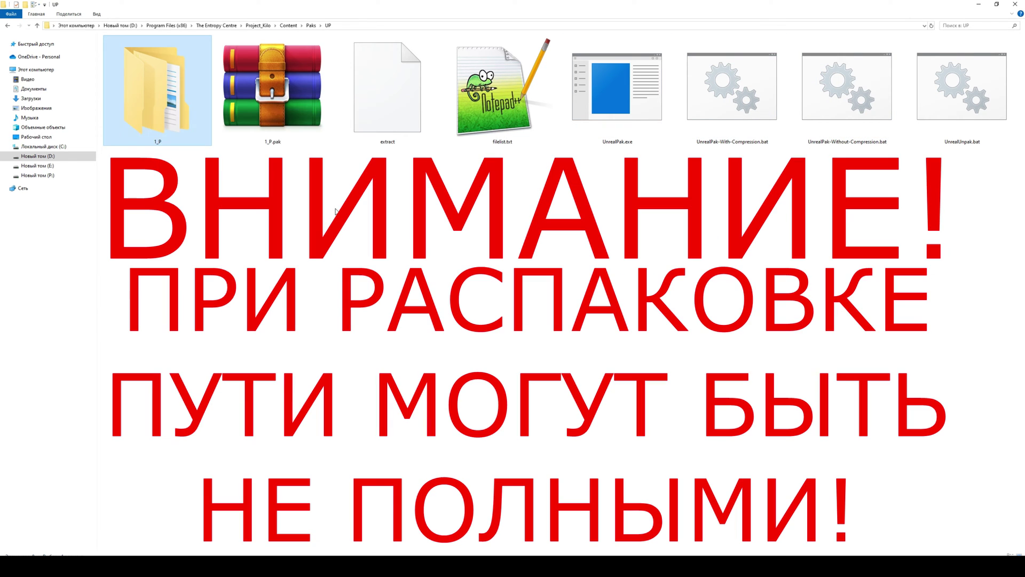
# Check the files in the unpacked 1_P folder's Textures/Posters subfolder and return to the UP folder.
pyautogui.click(281, 117)
pyautogui.doubleClick(156, 90)
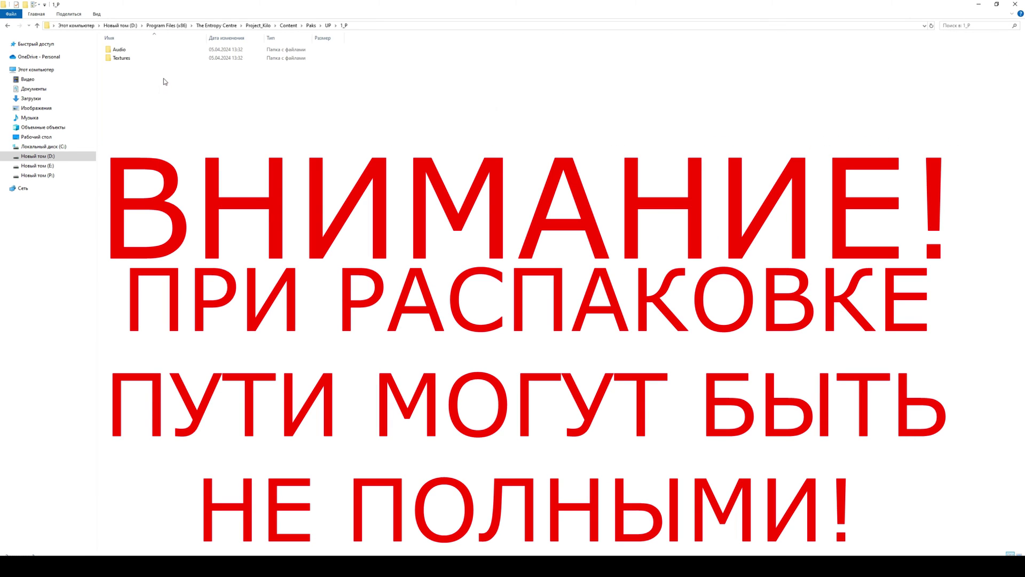
pyautogui.doubleClick(143, 58)
pyautogui.doubleClick(143, 57)
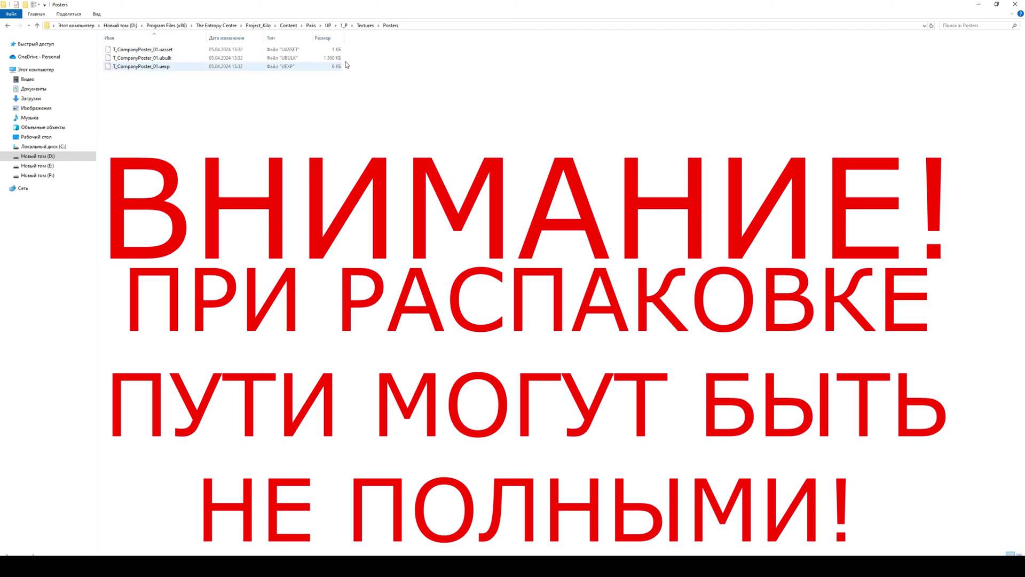
pyautogui.click(328, 25)
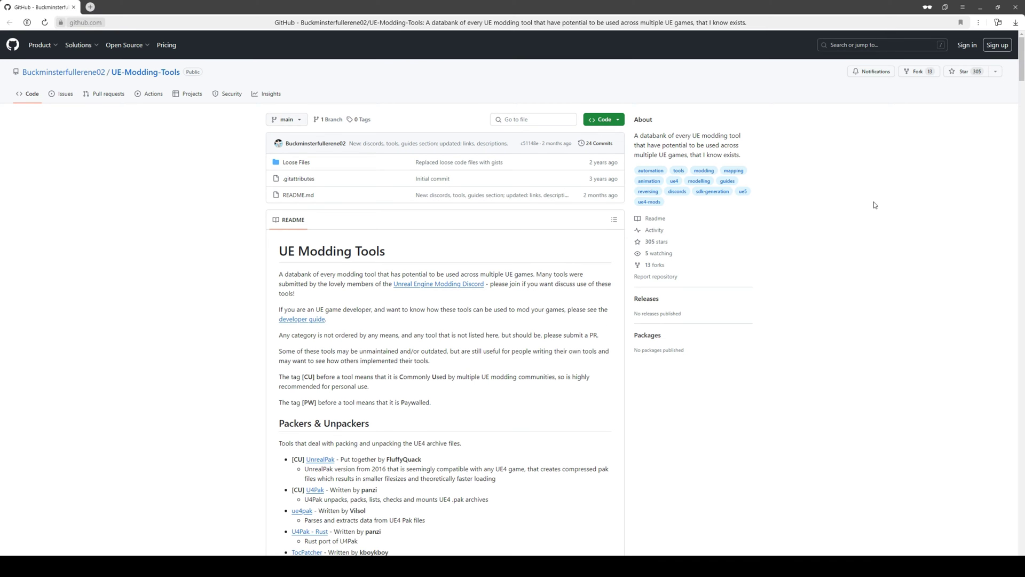
# Look through the tool categories in the UE-Modding-Tools README on GitHub, from packers and unpackers to reversing tools.
pyautogui.scroll(-2, 875, 197)
pyautogui.moveTo(1024, 67); pyautogui.dragTo(1024, 99)
pyautogui.scroll(-11, 988, 135)
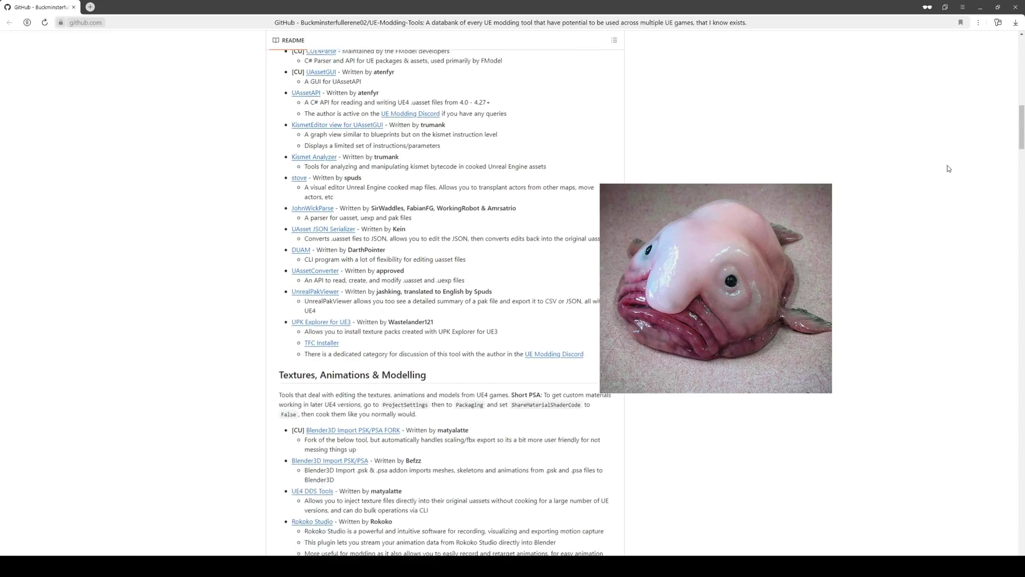
pyautogui.scroll(-10, 946, 169)
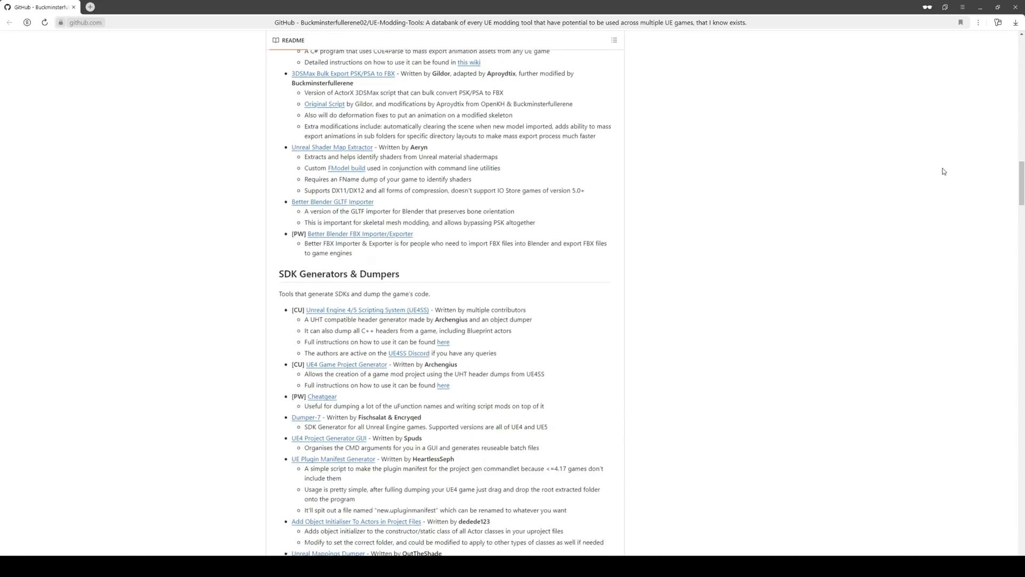
pyautogui.scroll(-15, 943, 171)
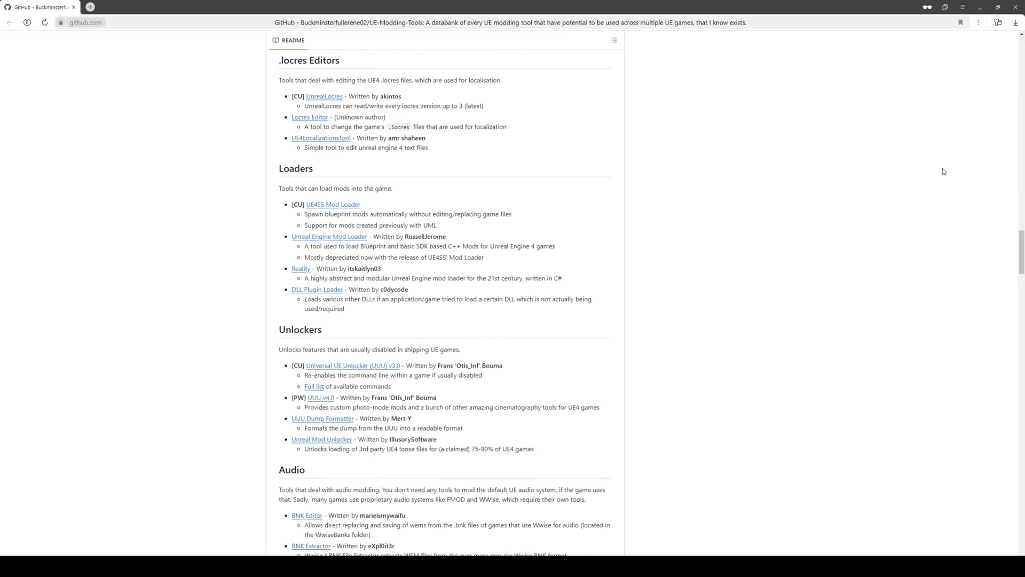
pyautogui.scroll(-15, 943, 171)
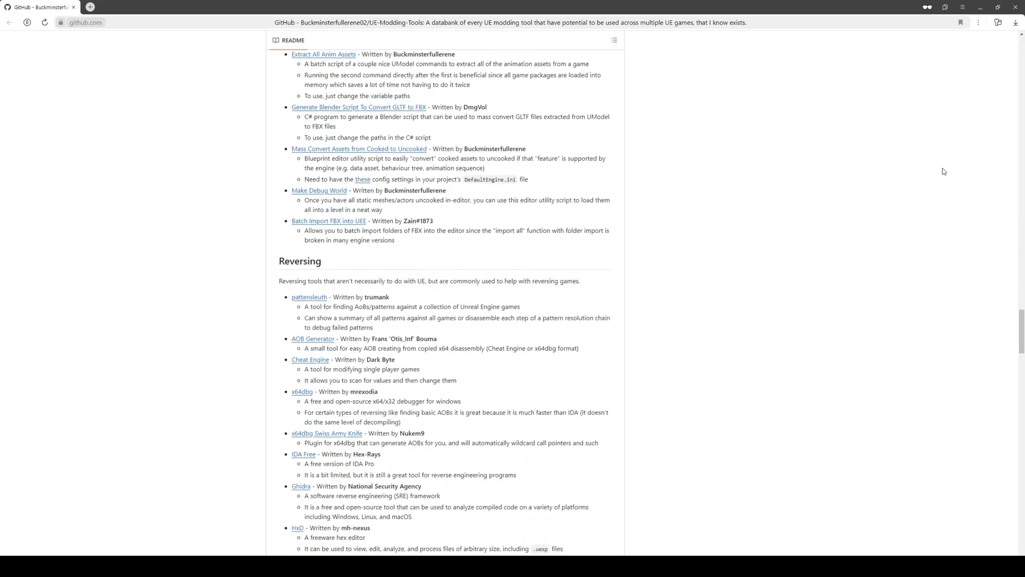
pyautogui.scroll(-10, 944, 170)
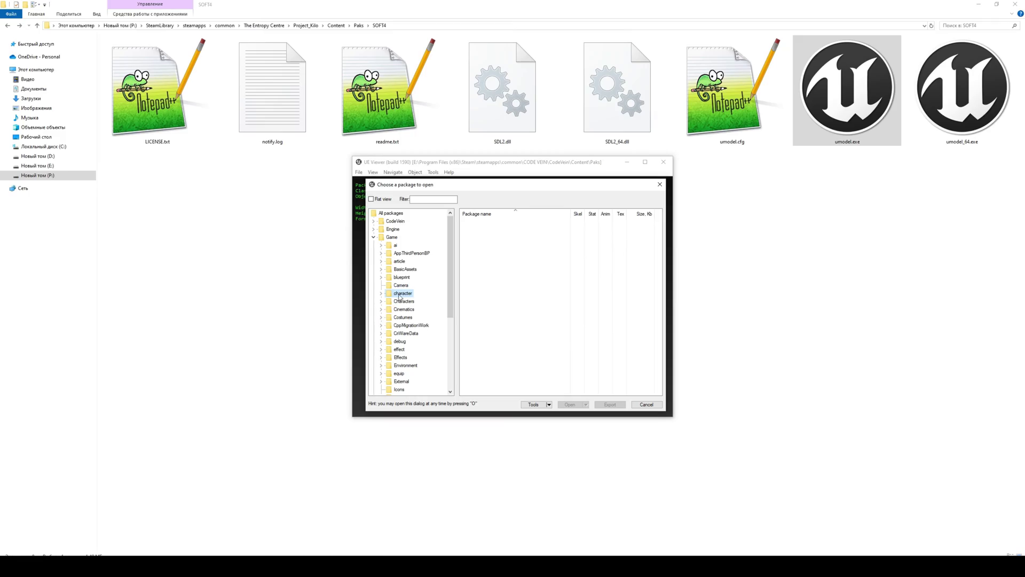
# In UE Viewer, expand the Game folder's character and Characters subfolders and show the packages in character/BodyBase/Male/Textures.
pyautogui.rightClick(391, 236)
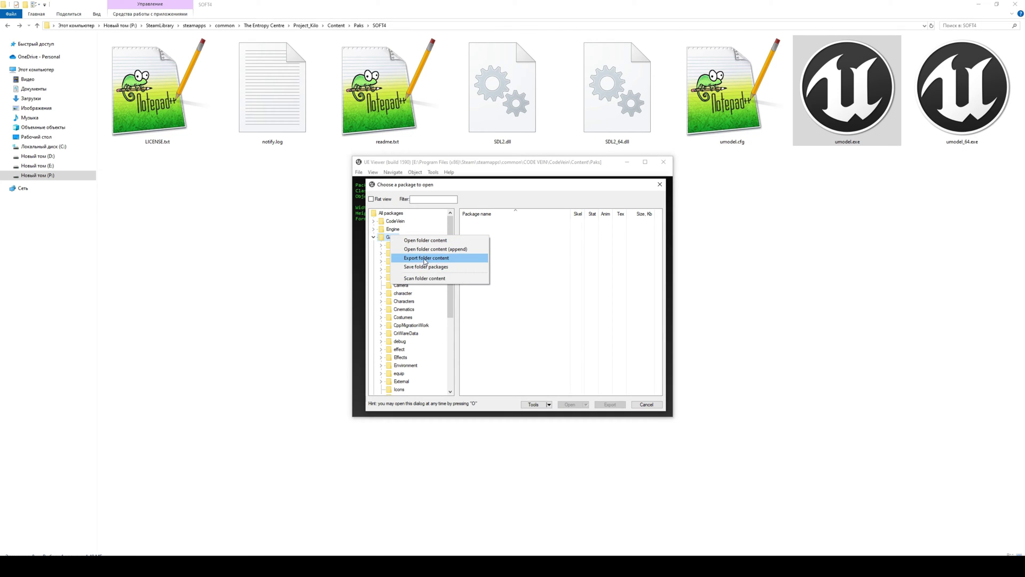
pyautogui.click(381, 302)
pyautogui.click(381, 293)
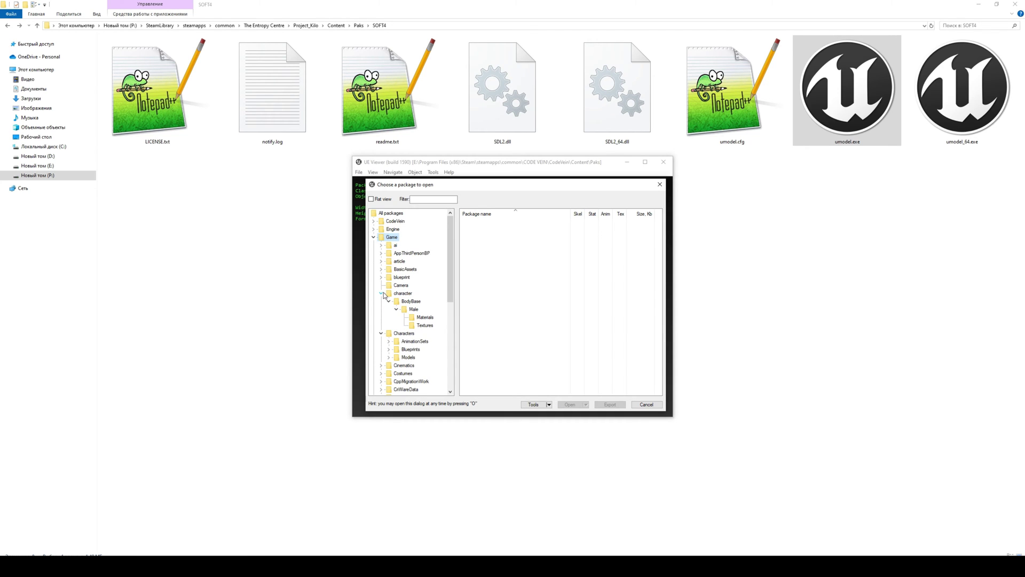
pyautogui.click(425, 326)
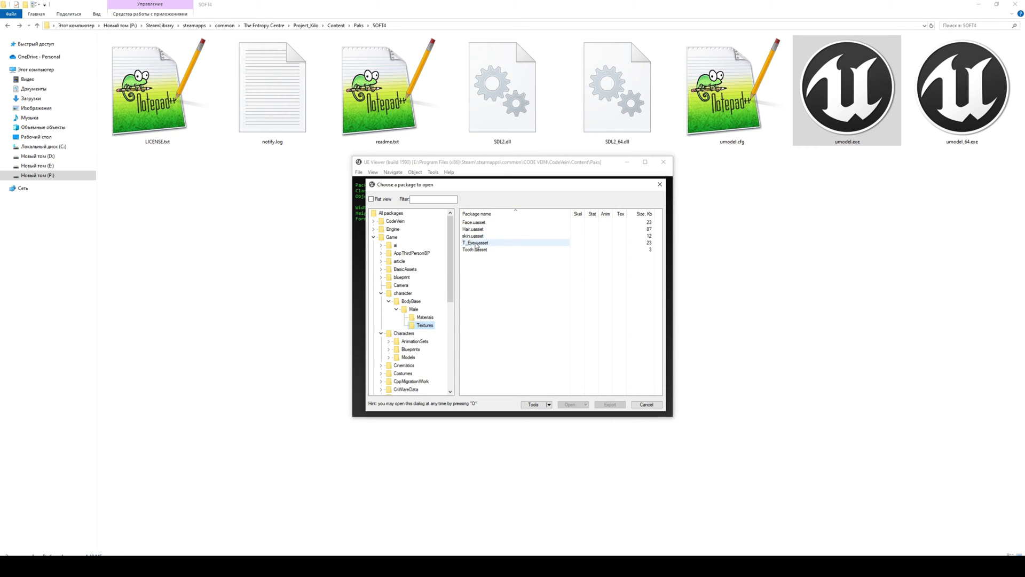
pyautogui.rightClick(429, 326)
pyautogui.click(462, 329)
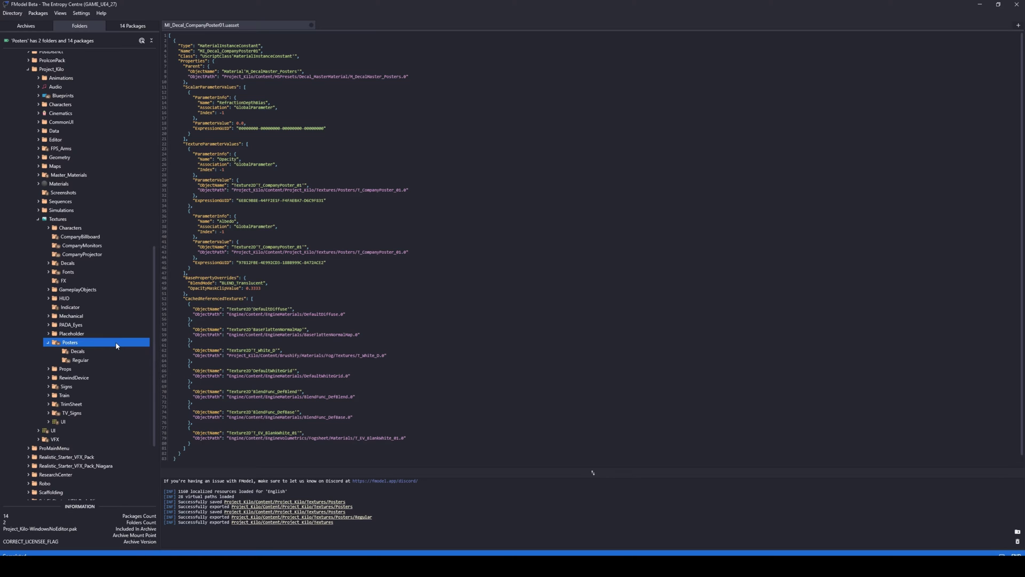
# Bring up the available actions for FModel's Posters folder, and switch paint.net to the T_CompanyPoster_012.png image.
pyautogui.rightClick(118, 345)
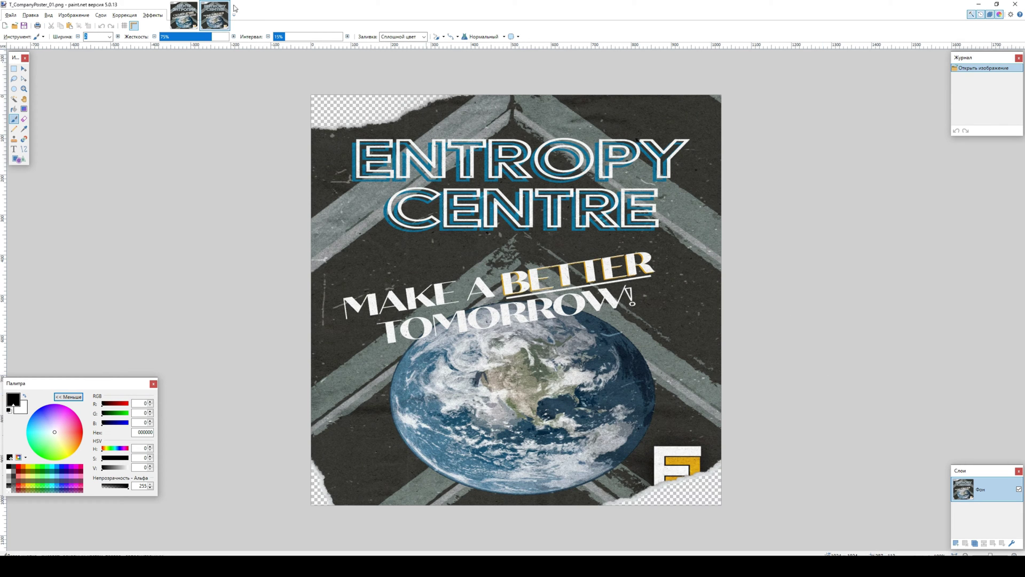
pyautogui.click(186, 11)
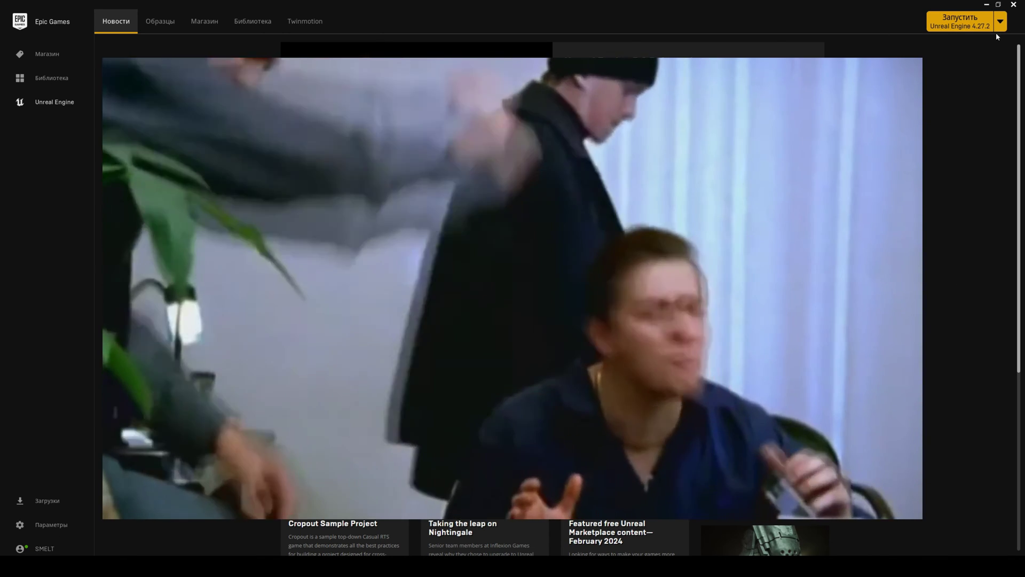
# Launch Unreal Engine 4.27.2 from the Epic Games Launcher and start a new Games project with the Blank template.
pyautogui.click(999, 23)
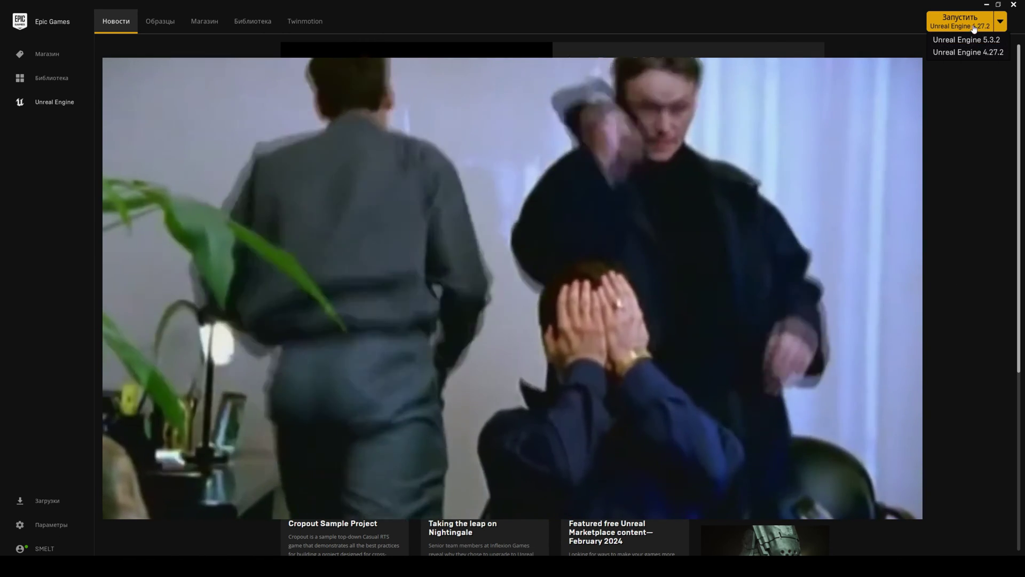
pyautogui.click(975, 28)
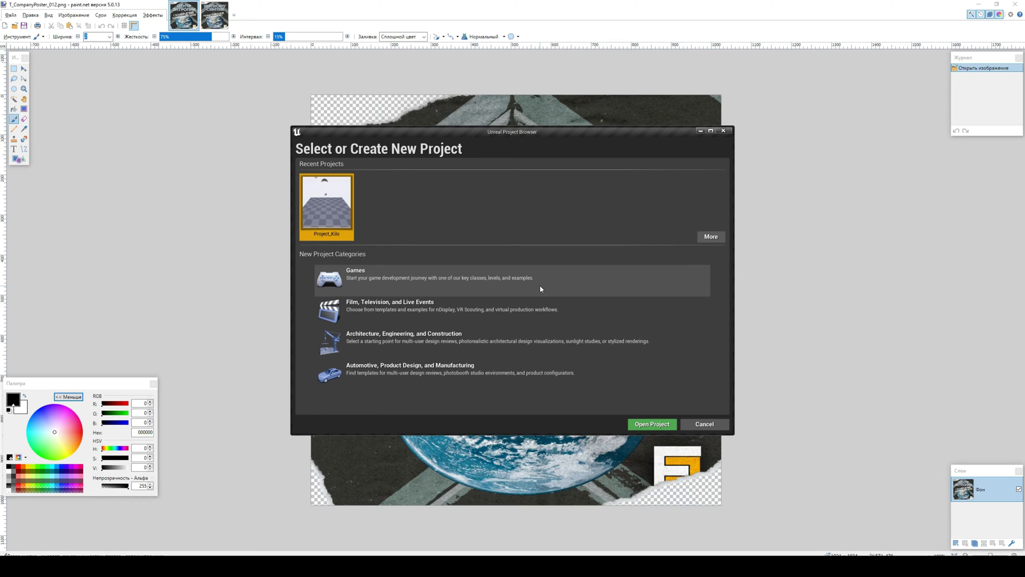
pyautogui.click(384, 279)
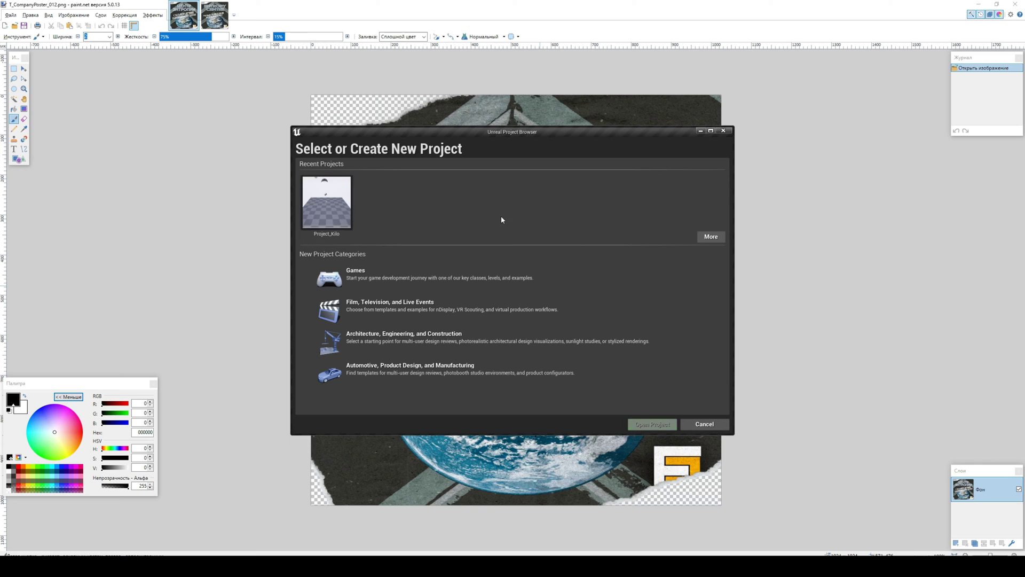
pyautogui.click(589, 424)
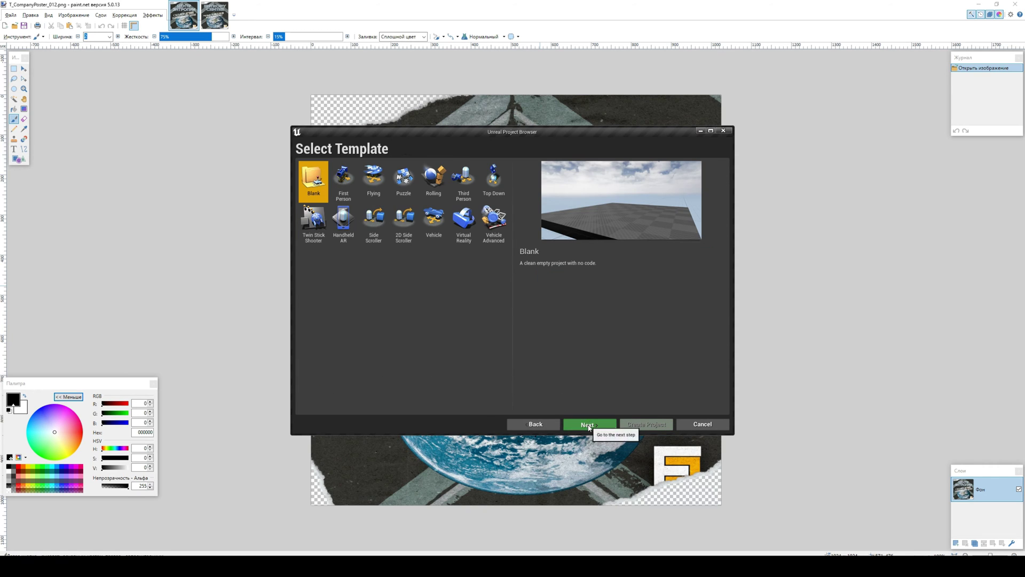
pyautogui.click(590, 423)
# Set the project to No Starter Content, name it BRED in D:\Unreal Projects, and create it.
pyautogui.click(557, 251)
pyautogui.click(555, 275)
pyautogui.click(558, 398)
pyautogui.write('BRED')
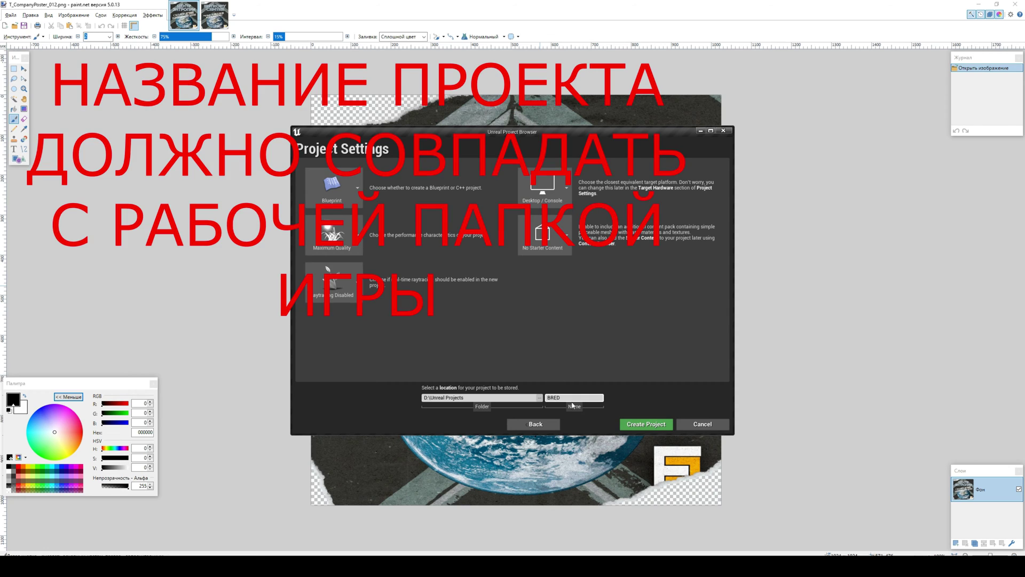
pyautogui.press('Return')
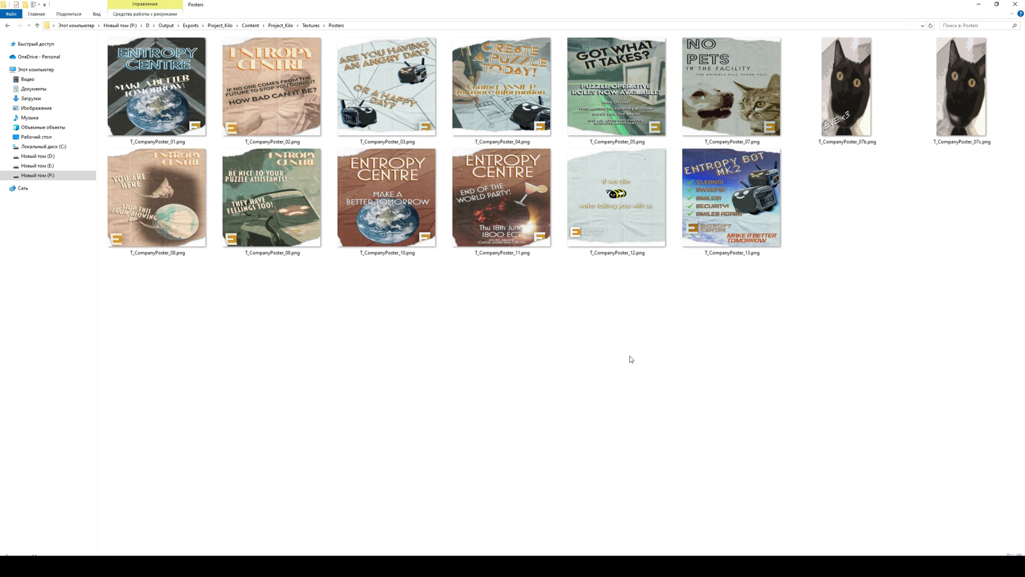
# Import the exported Project_Kilo folder into the BRED project's Content and open its Textures/Posters subfolder.
pyautogui.click(251, 25)
pyautogui.moveTo(124, 60); pyautogui.dragTo(429, 483)
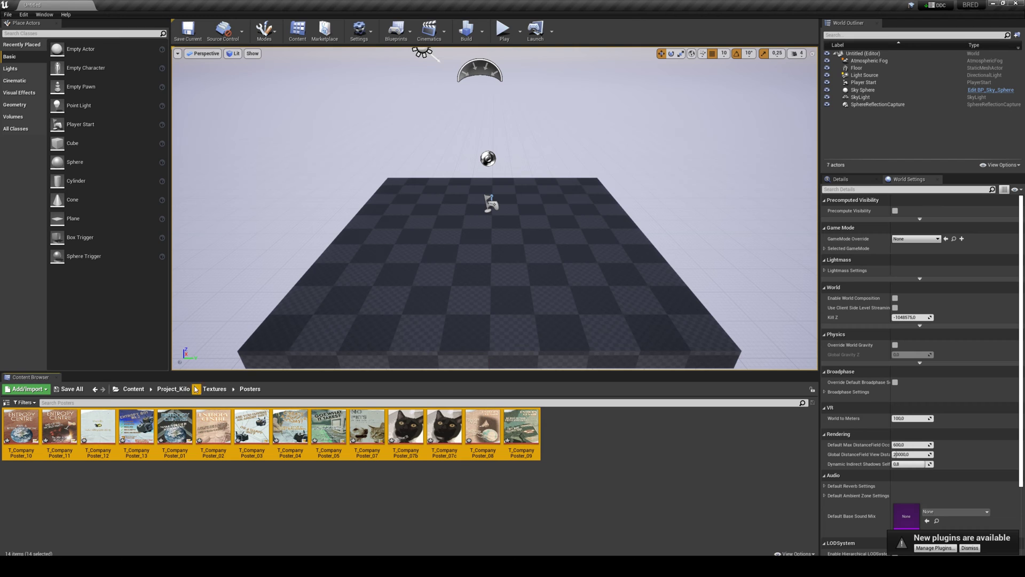
pyautogui.click(134, 388)
pyautogui.doubleClick(19, 427)
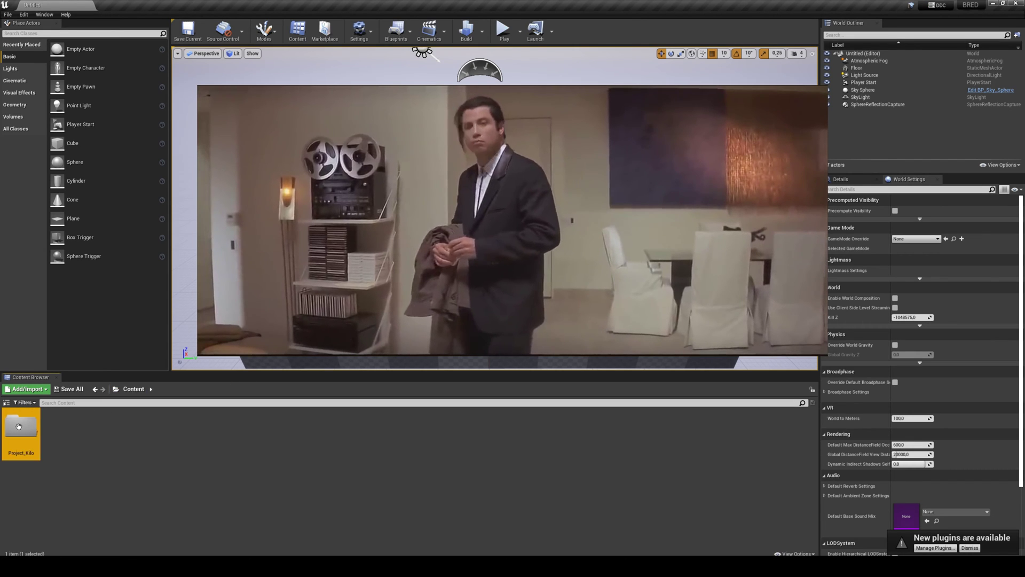
pyautogui.doubleClick(19, 427)
pyautogui.doubleClick(19, 427)
pyautogui.click(19, 427)
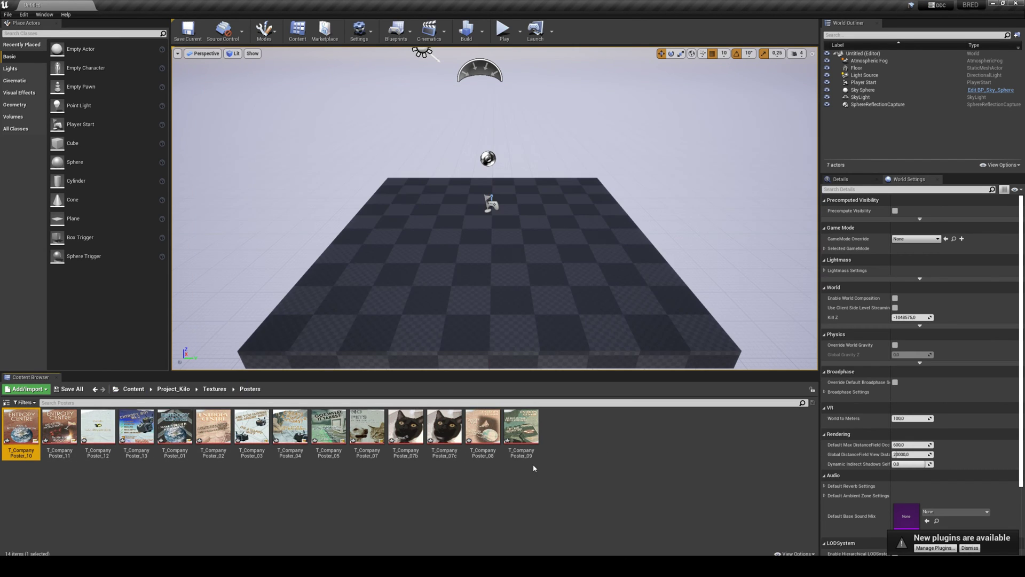
pyautogui.click(533, 468)
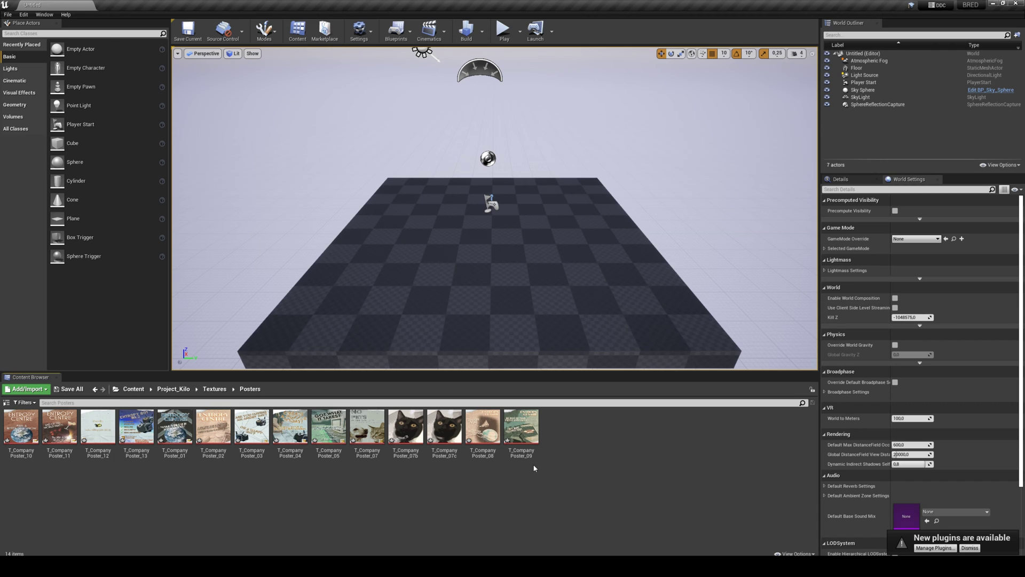
# Save all the imported poster texture assets in the BRED project.
pyautogui.click(69, 389)
pyautogui.click(623, 198)
pyautogui.click(8, 15)
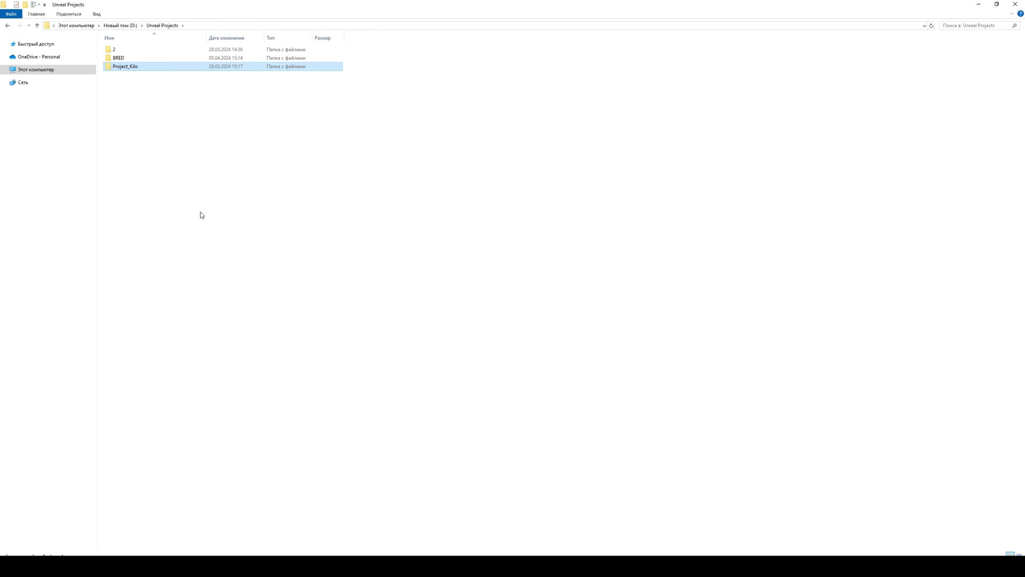
# In File Explorer, go from D:\Unreal Projects to the Project_Kilo project's Saved/Cooked folder.
pyautogui.click(256, 153)
pyautogui.click(194, 26)
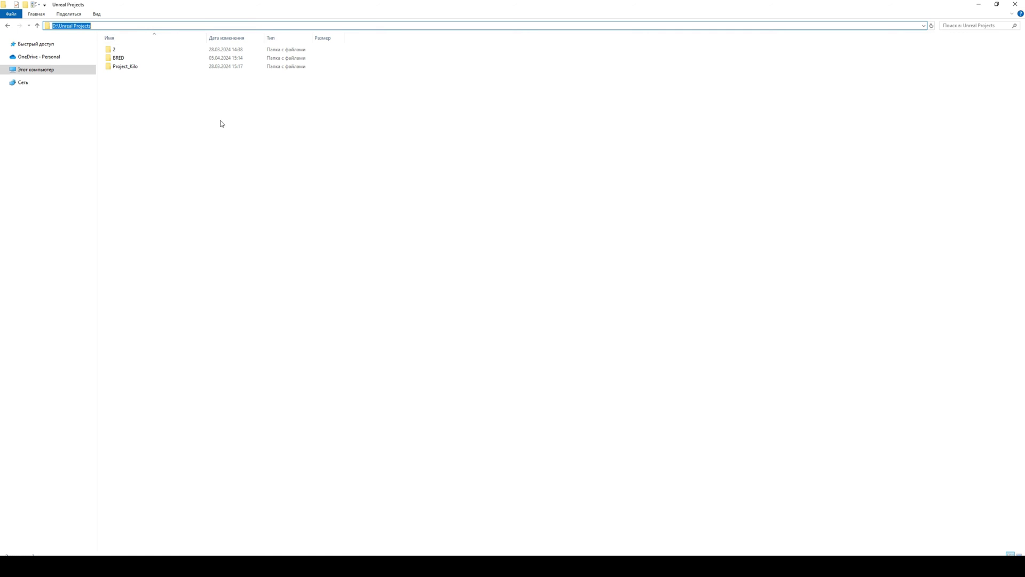
pyautogui.doubleClick(129, 67)
pyautogui.doubleClick(133, 93)
pyautogui.doubleClick(137, 74)
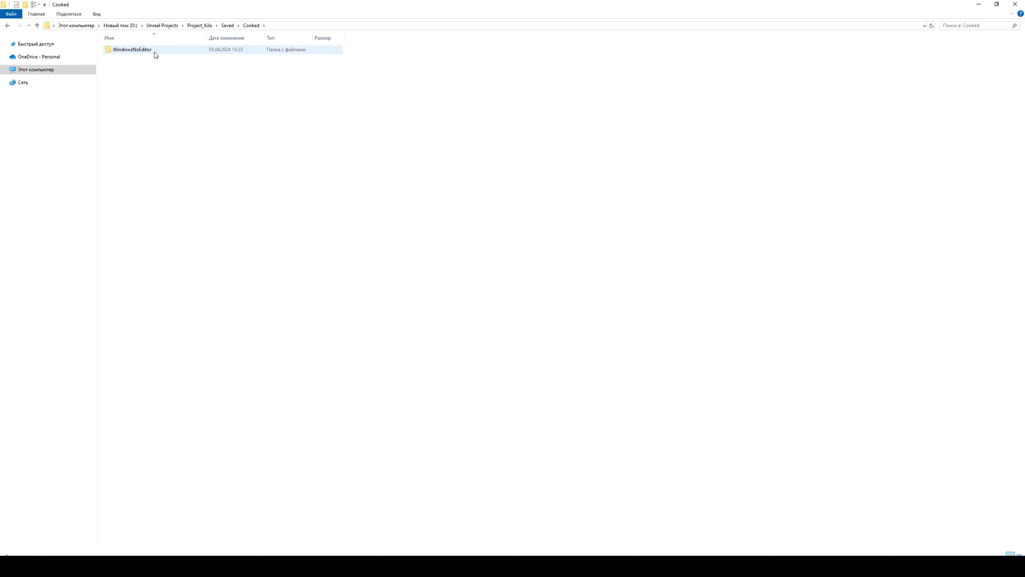
# Bring up the UP folder window that holds the UnrealPak batch files.
pyautogui.moveTo(225, 565)
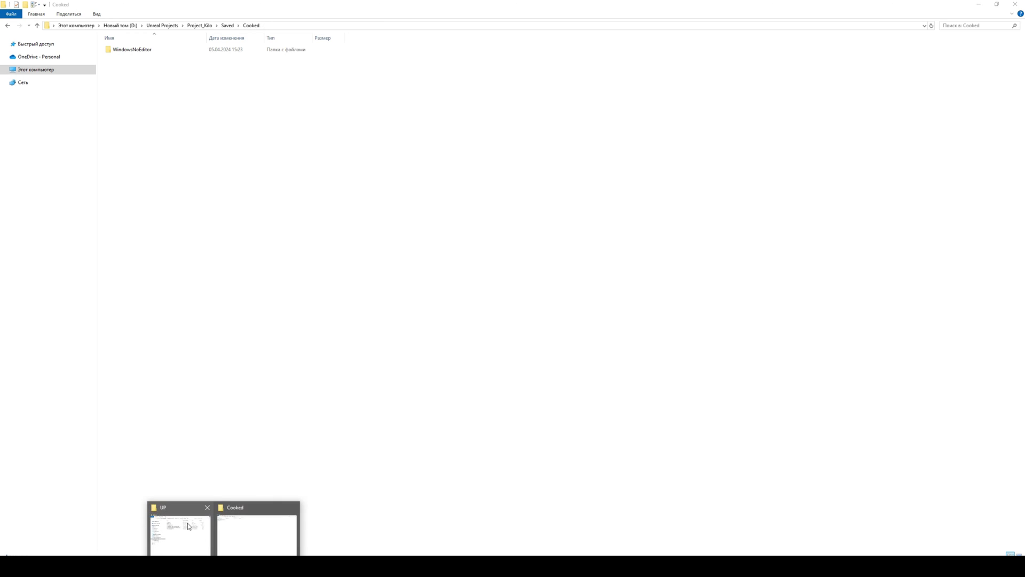
pyautogui.click(187, 523)
pyautogui.moveTo(595, 131); pyautogui.dragTo(481, 175)
# Inspect the cooked WindowsNoEditor folder and open its Project_Kilo subfolder.
pyautogui.click(151, 50)
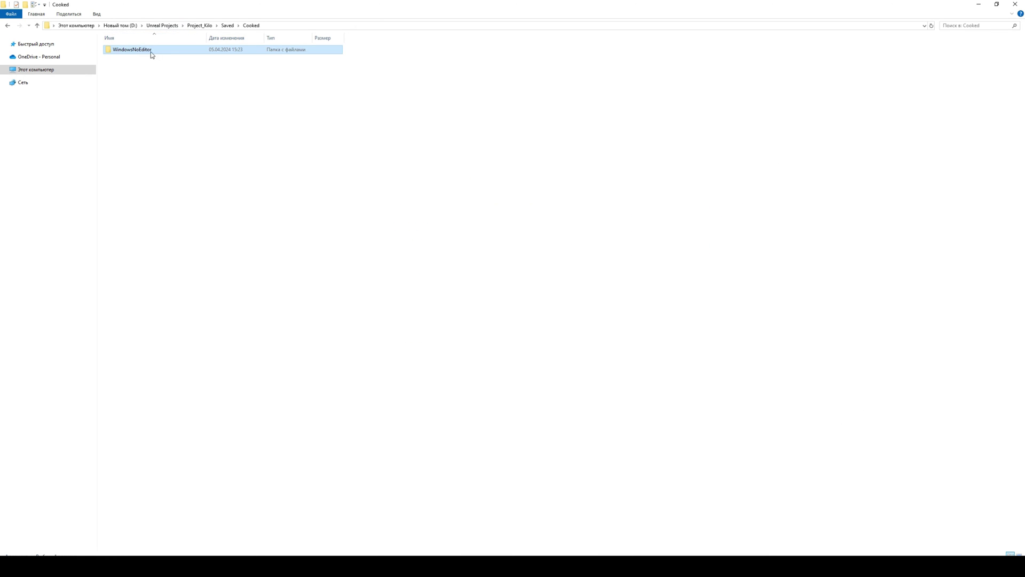
pyautogui.doubleClick(174, 51)
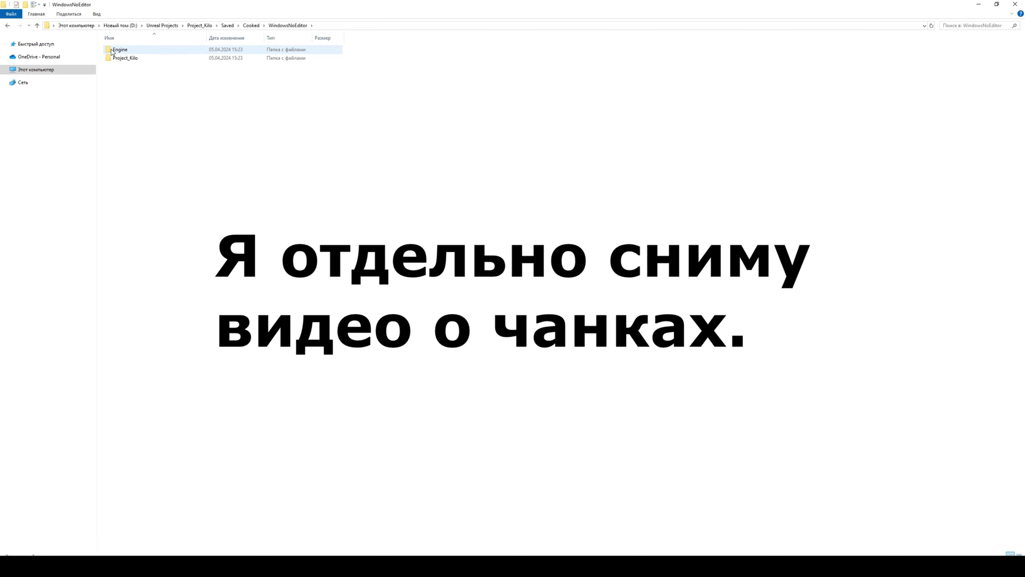
pyautogui.doubleClick(127, 58)
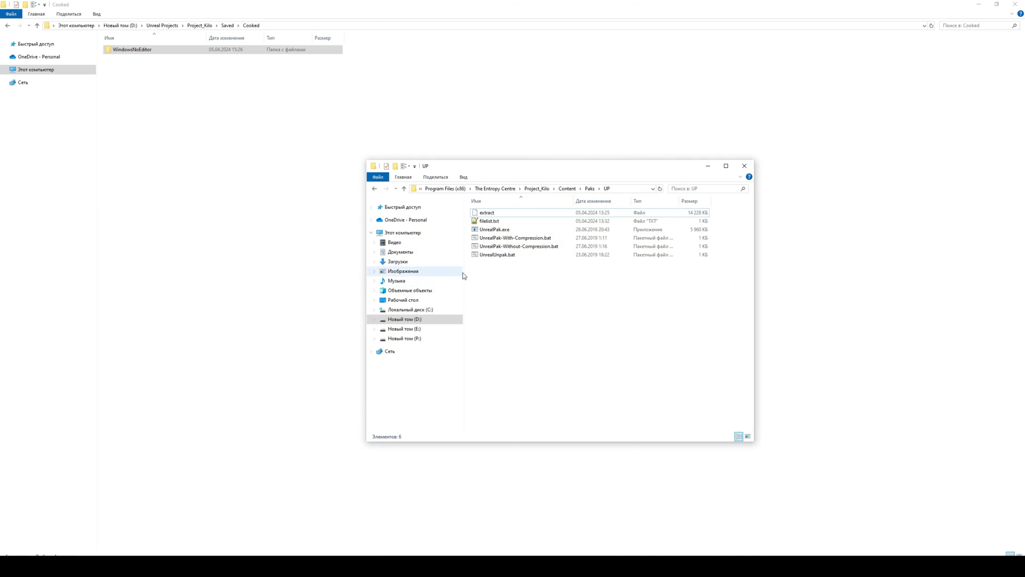
# Pack the cooked WindowsNoEditor folder with UnrealPak-With-Compression.bat and rename the resulting archive to 1_P.pak.
pyautogui.moveTo(159, 49); pyautogui.dragTo(536, 237)
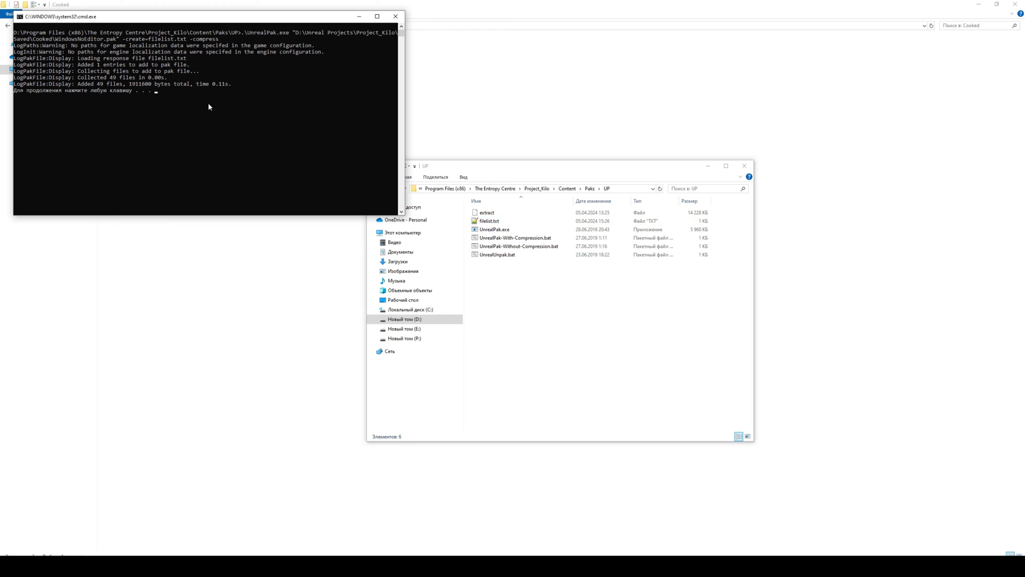
pyautogui.press('Return')
pyautogui.click(162, 59)
pyautogui.press('F2')
pyautogui.write('1')
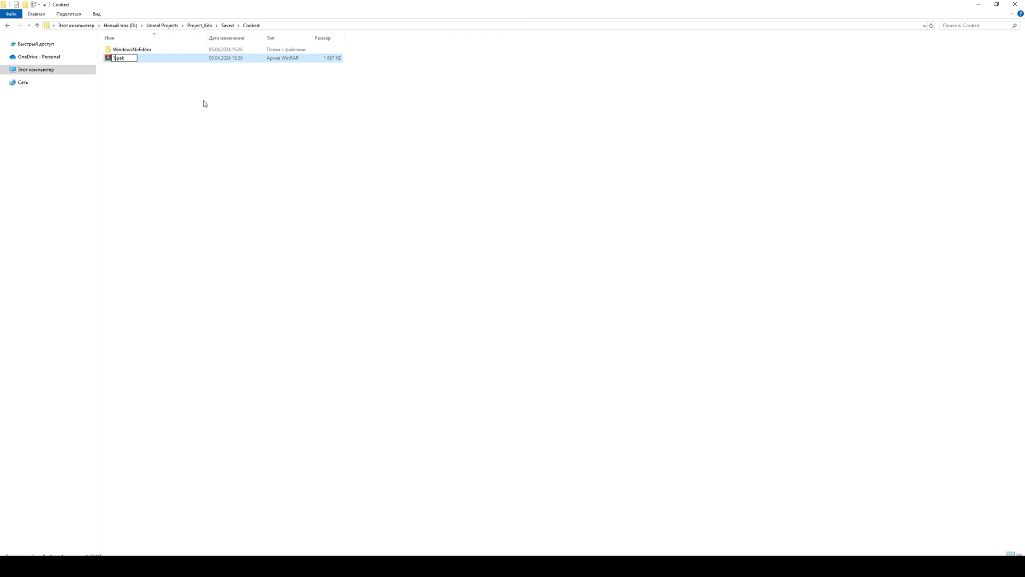
pyautogui.write('_P')
pyautogui.press('Return')
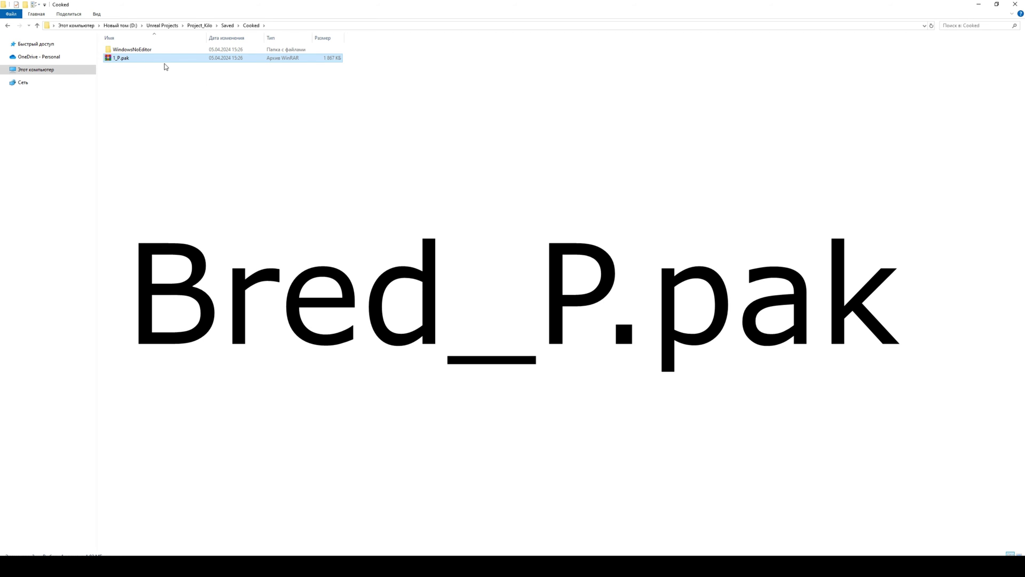
# Copy 1_P.pak from the Cooked folder into The Entropy Centre's Project_Kilo\Content\Paks folder, replacing the existing file.
pyautogui.hotkey('alt', 'Tab')
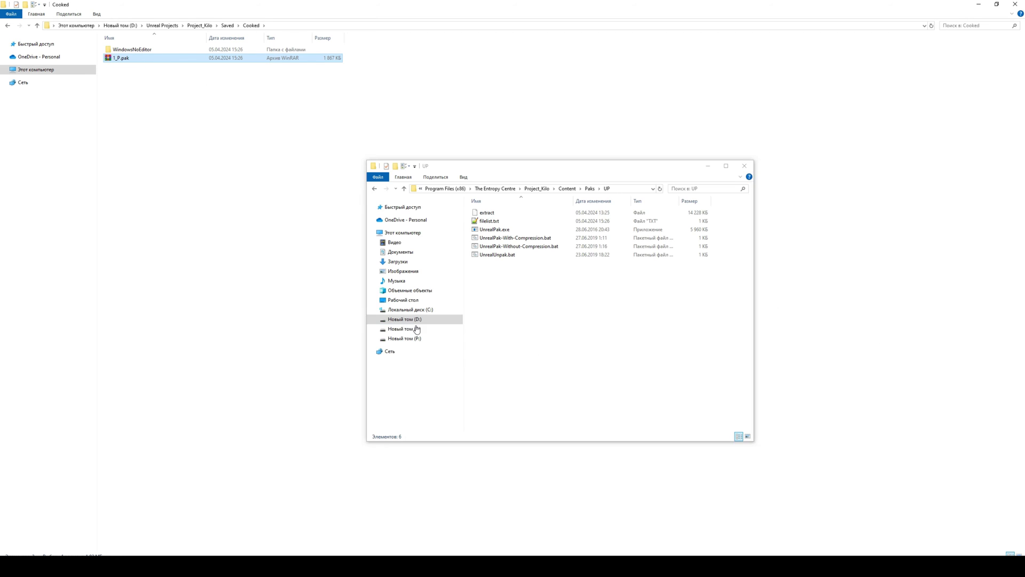
pyautogui.click(589, 189)
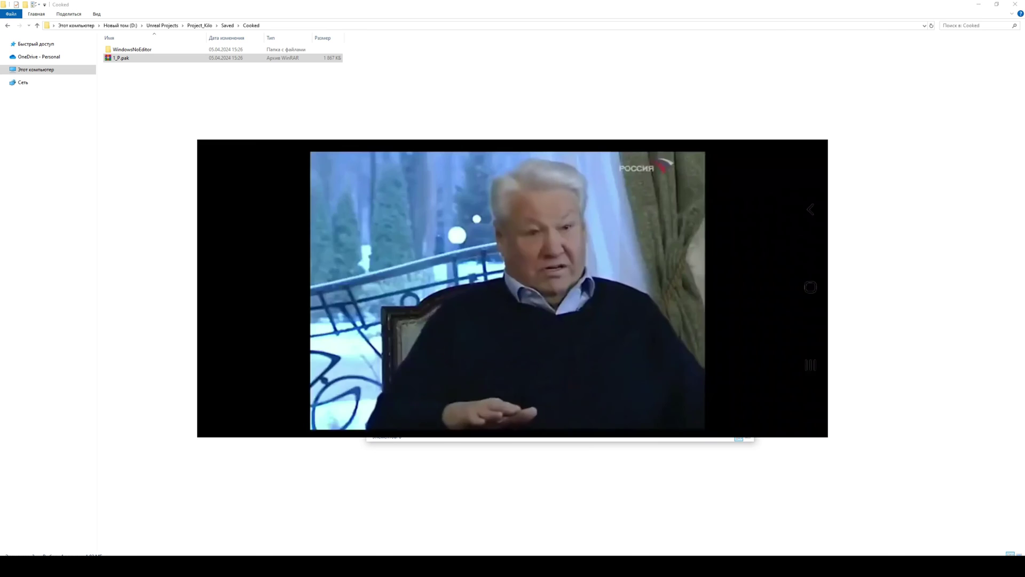
pyautogui.click(726, 166)
pyautogui.click(375, 207)
pyautogui.hotkey('ctrl', 'v')
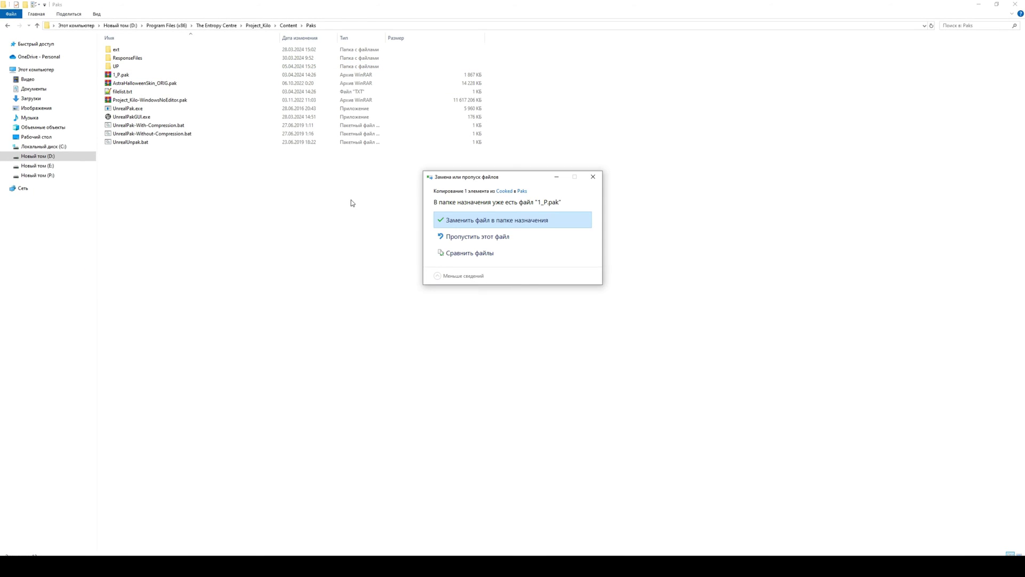
pyautogui.click(525, 222)
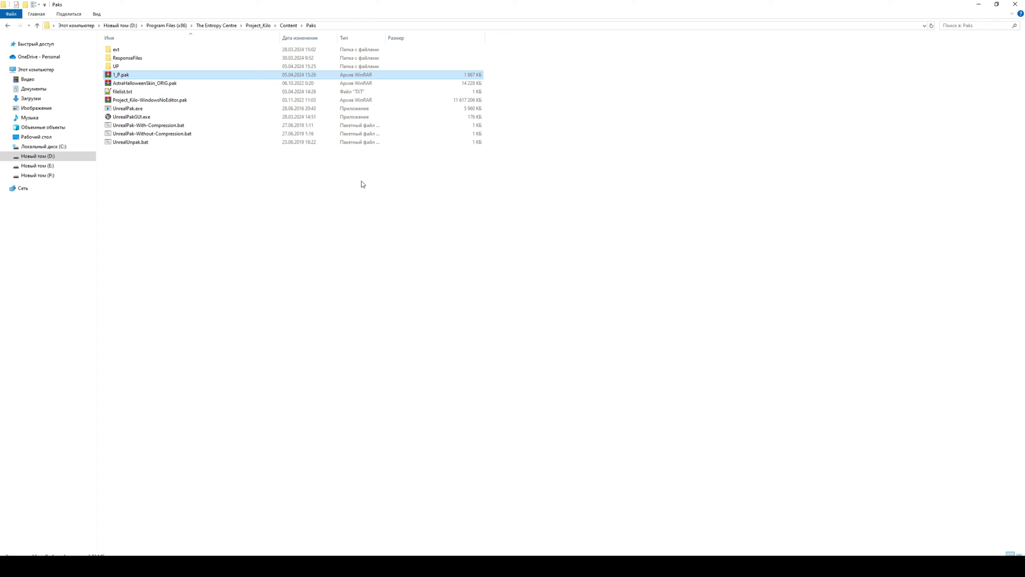
pyautogui.click(206, 84)
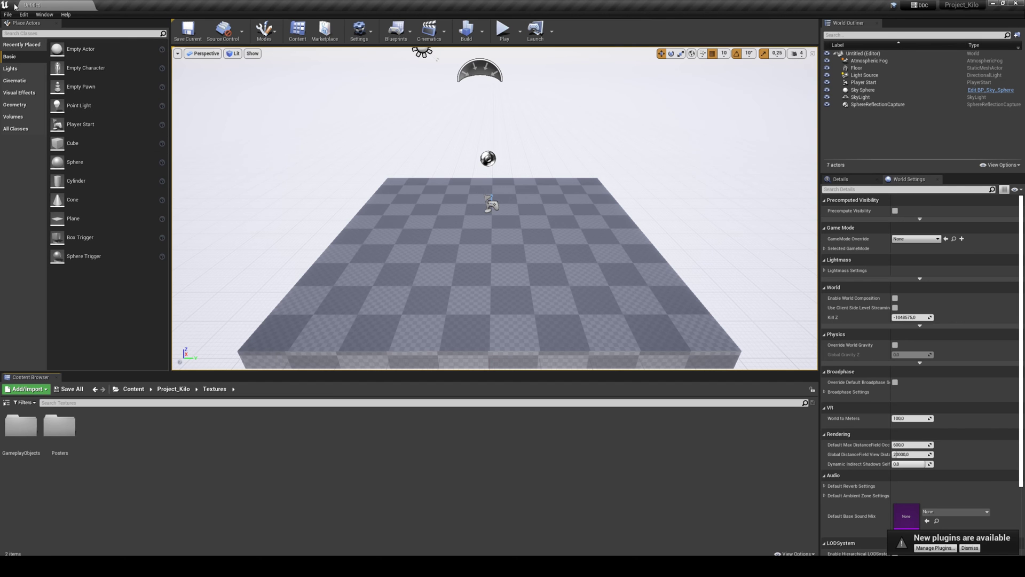
# Switch to Unreal Editor and examine the Use Io Store option in the project's Packaging settings.
pyautogui.click(24, 15)
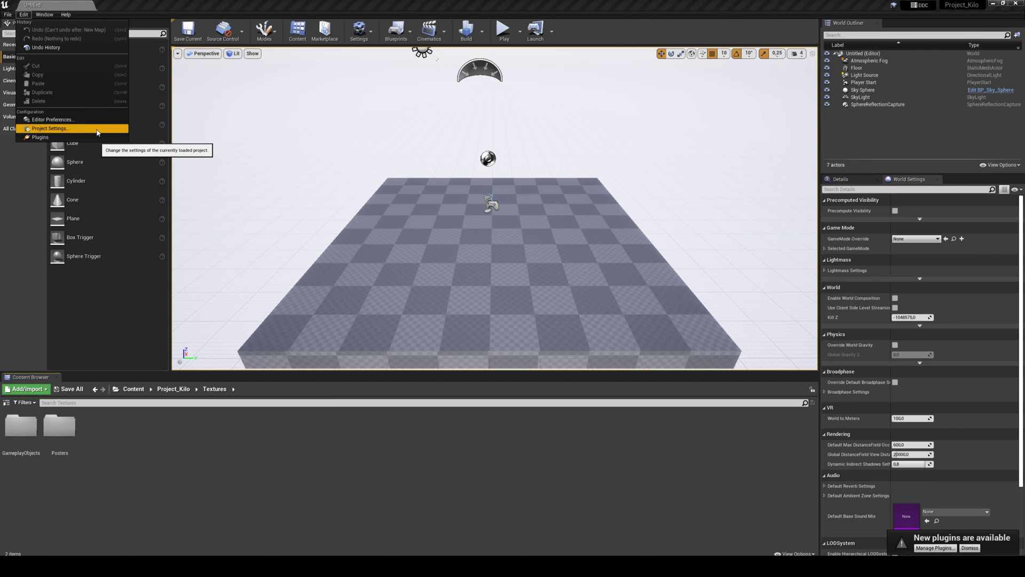
pyautogui.click(91, 128)
pyautogui.click(24, 98)
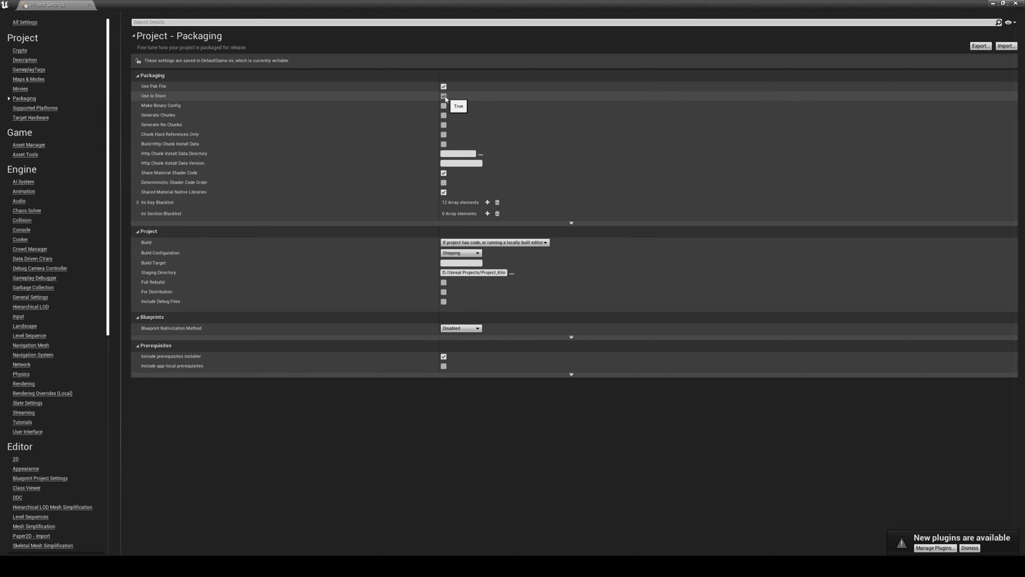
pyautogui.click(1016, 2)
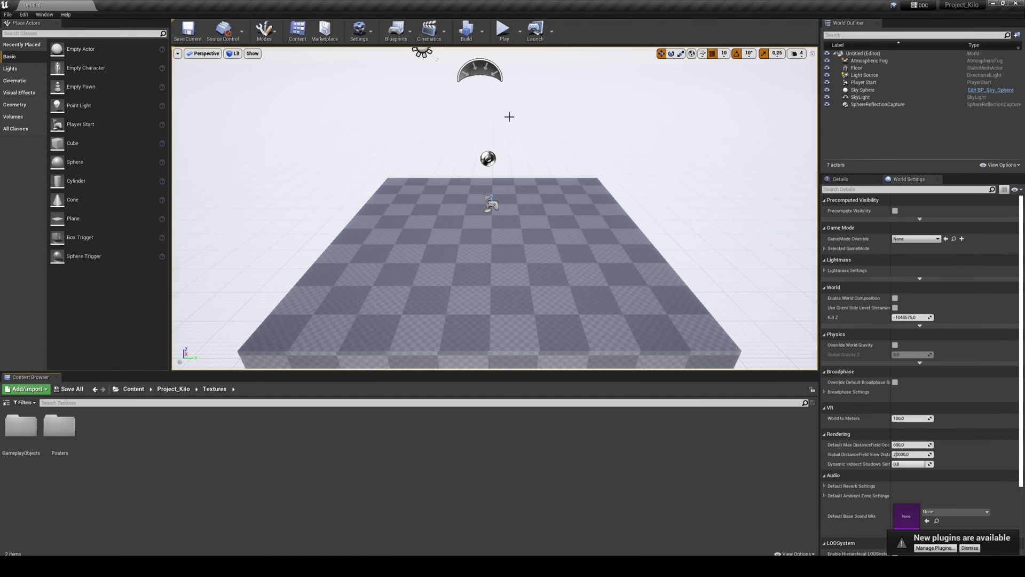
pyautogui.click(8, 15)
pyautogui.moveTo(48, 145)
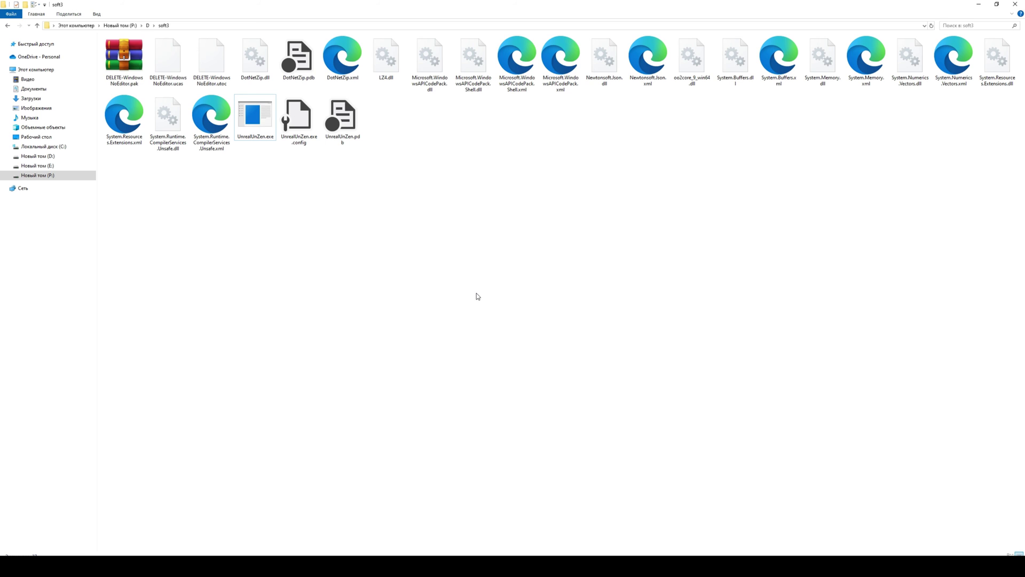
# Run UnrealUnZen.exe from the soft3 folder, load the DELETE-WindowsNoEditor TOC and unpack all its files.
pyautogui.doubleClick(265, 123)
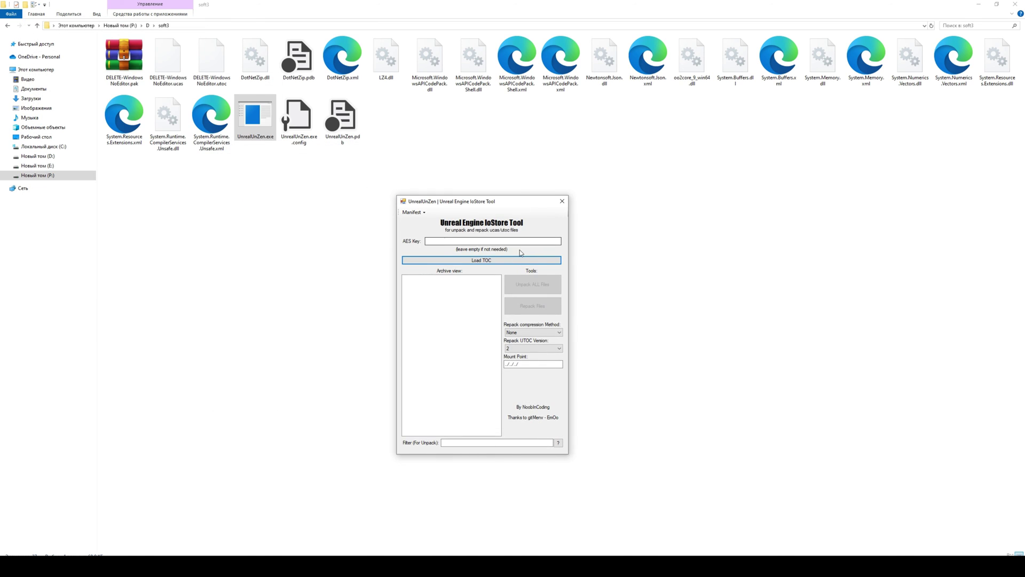
pyautogui.click(522, 264)
pyautogui.doubleClick(501, 269)
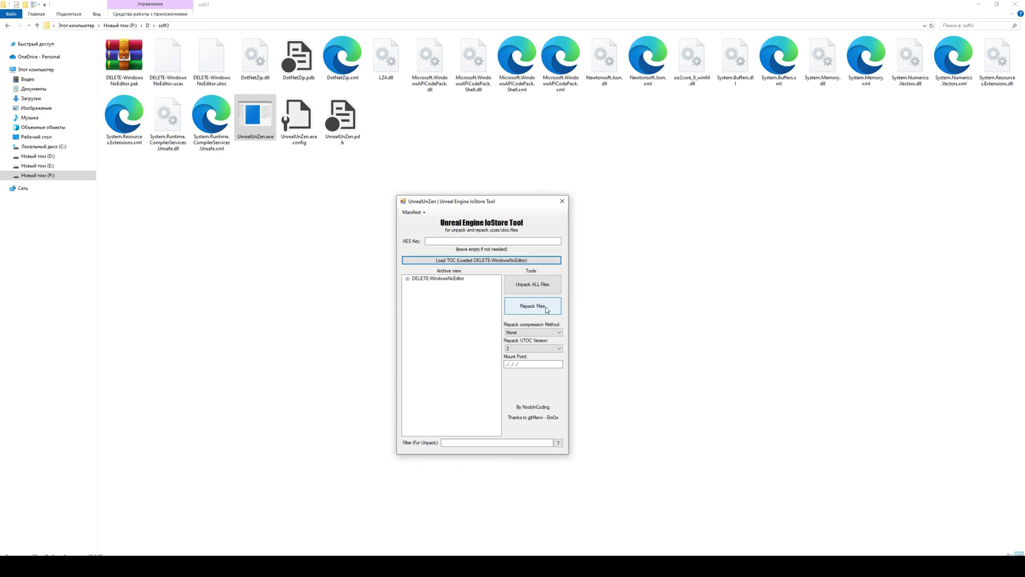
pyautogui.click(535, 289)
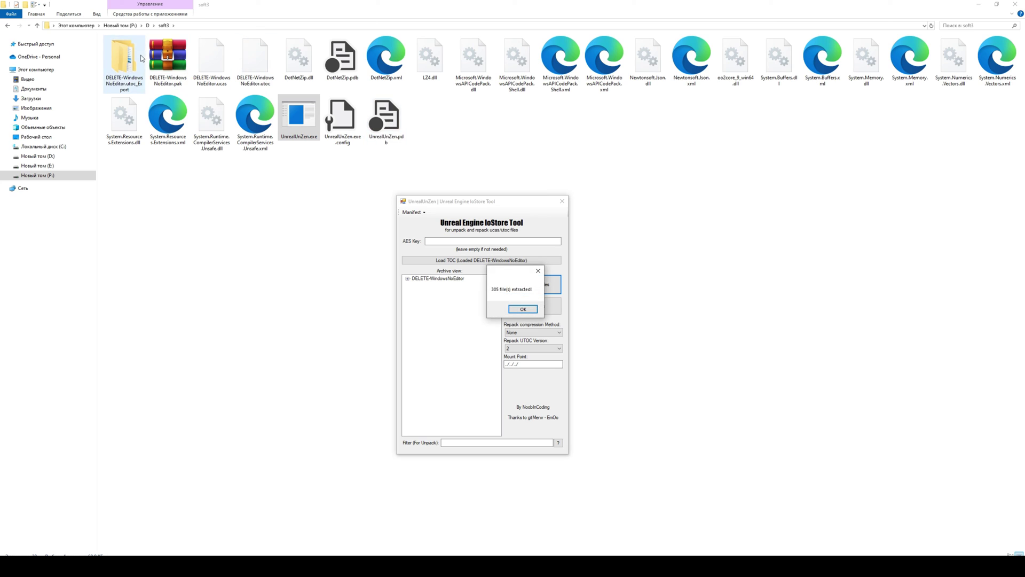
# In the DELETE-WindowsNoEditor.utoc_Export folder, enlarge the icons and delete the Engine folder.
pyautogui.doubleClick(142, 58)
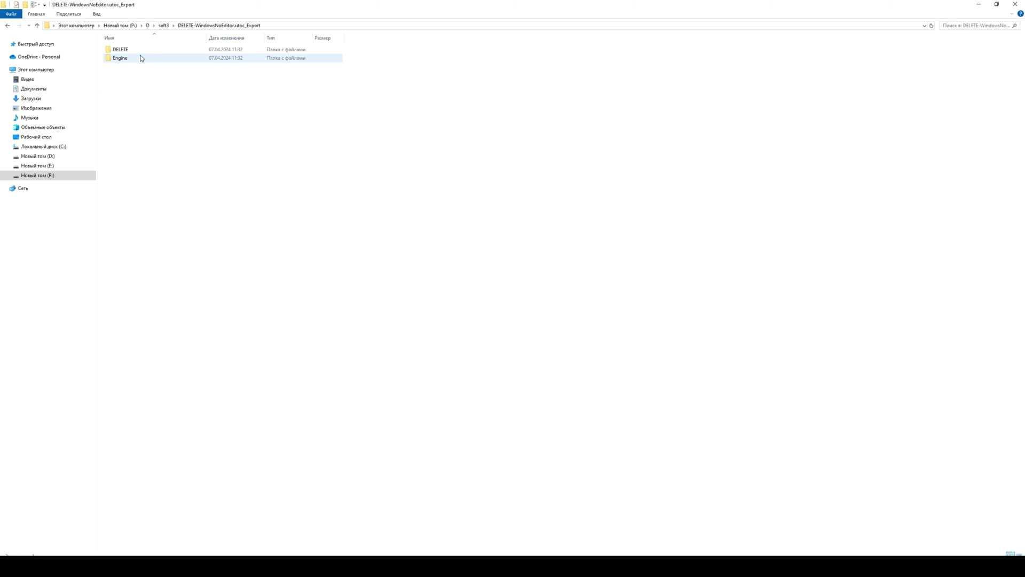
pyautogui.click(99, 16)
pyautogui.click(116, 25)
pyautogui.click(163, 107)
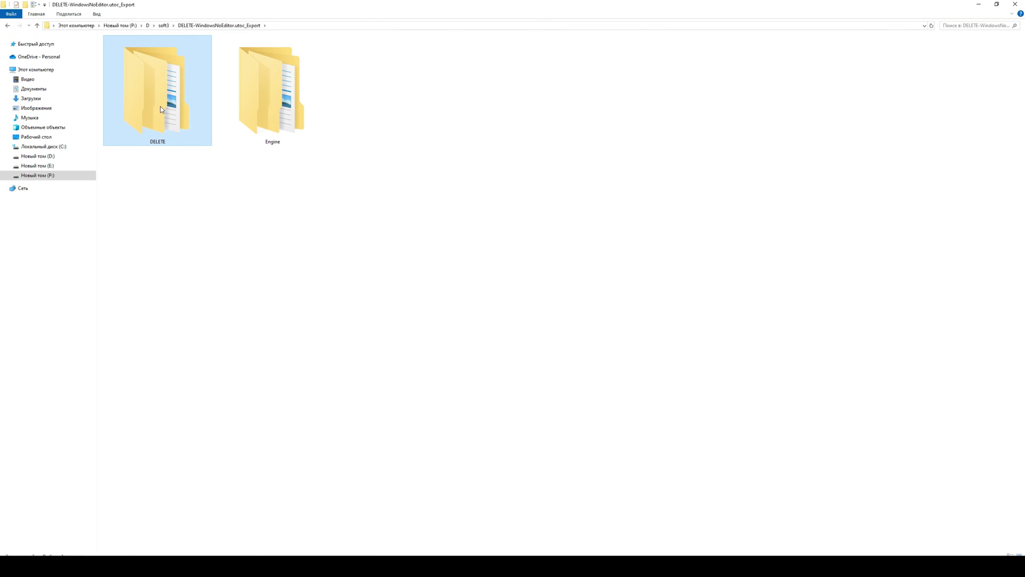
pyautogui.click(277, 113)
pyautogui.press('Delete')
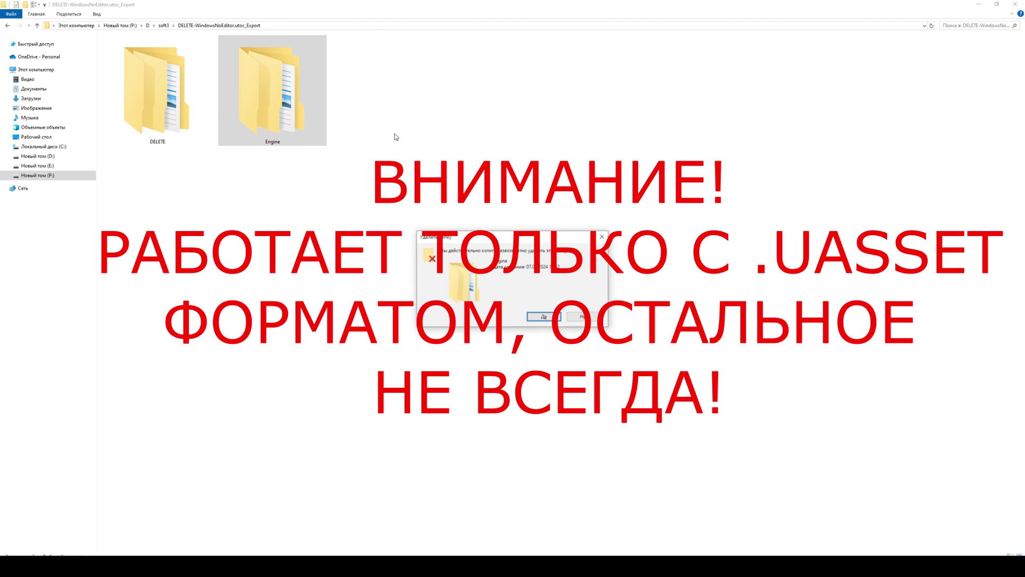
# Repack the DELETE-WindowsNoEditor.utoc_Export folder with UnrealUnZen, saving the result inside that folder as 1.utoc.
pyautogui.click(163, 25)
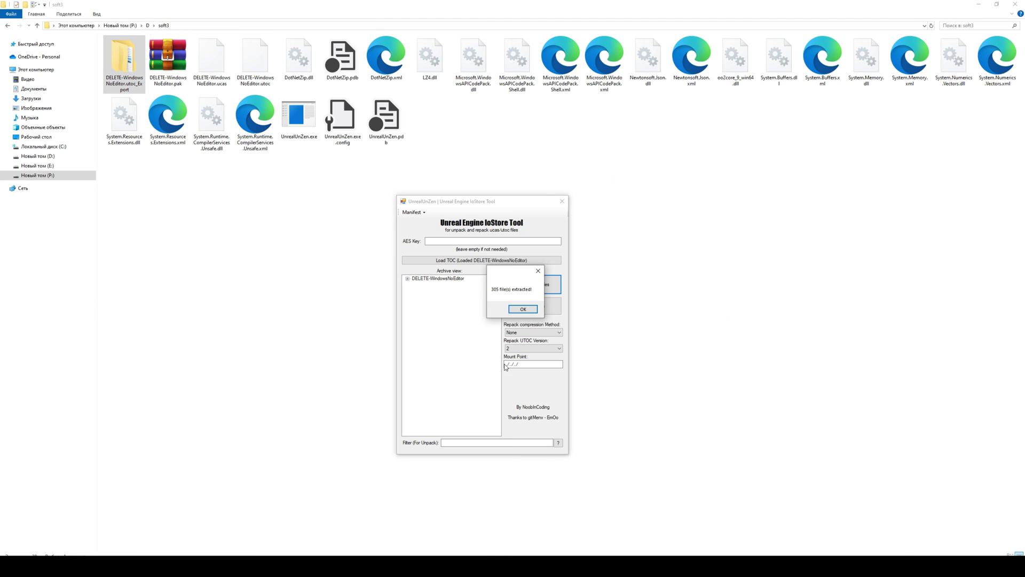
pyautogui.click(523, 309)
pyautogui.click(533, 306)
pyautogui.click(529, 263)
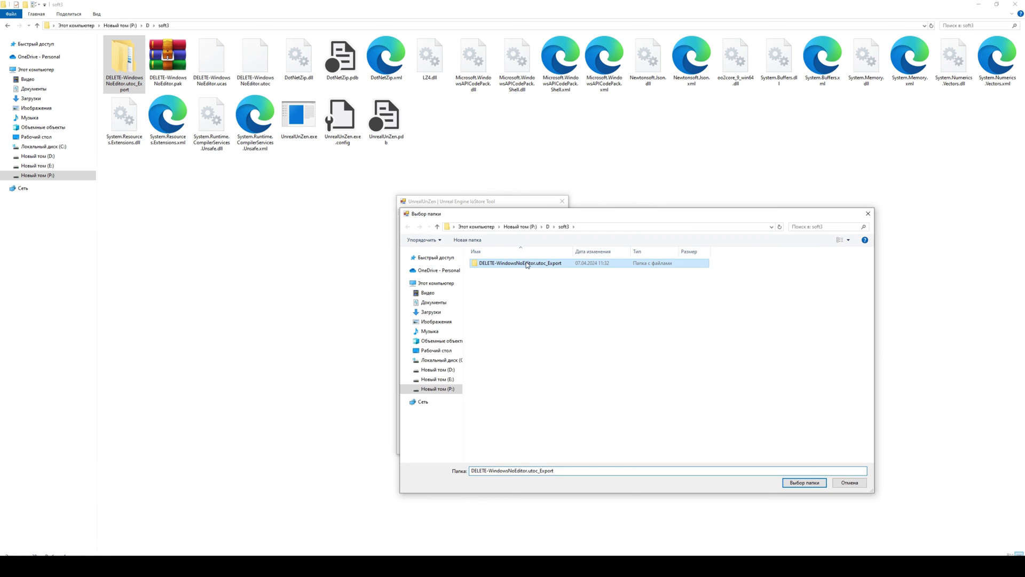
pyautogui.click(805, 482)
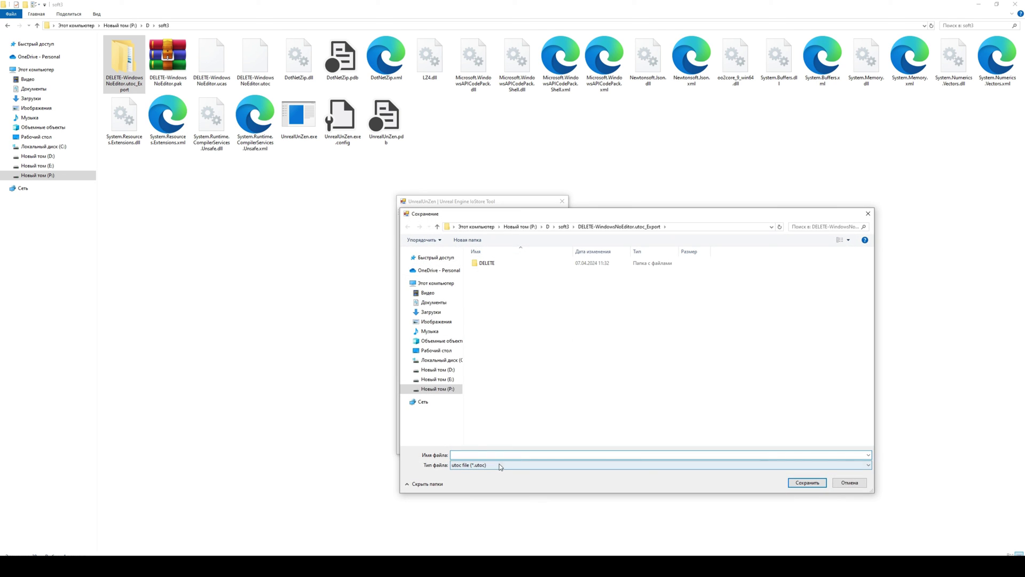
pyautogui.click(801, 482)
pyautogui.click(521, 308)
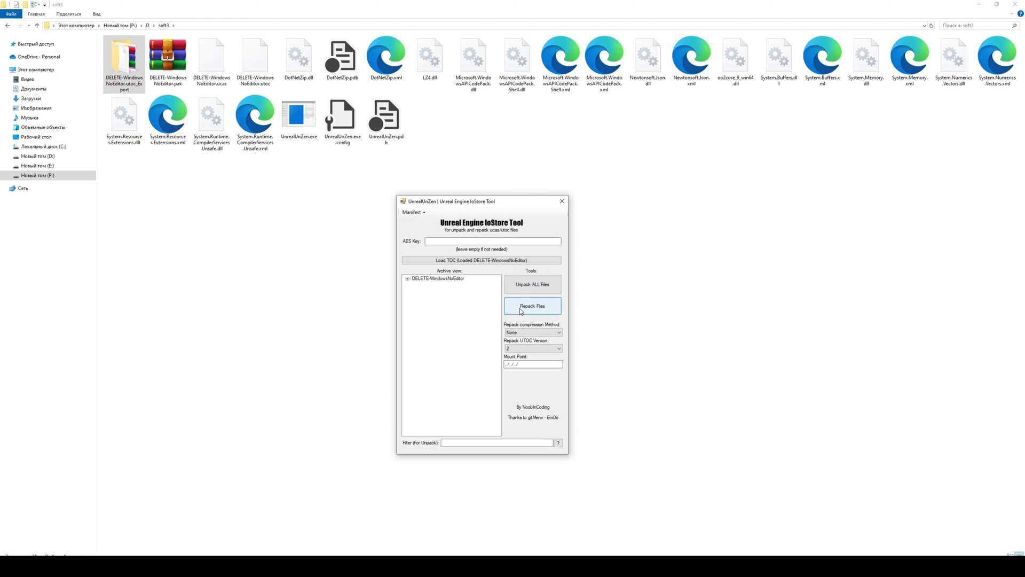
# Open the DELETE-WindowsNoEditor.utoc_Export folder and examine the repacked 1.pak, 1.ucas and 1.utoc files.
pyautogui.doubleClick(124, 63)
pyautogui.moveTo(580, 200); pyautogui.dragTo(253, 75)
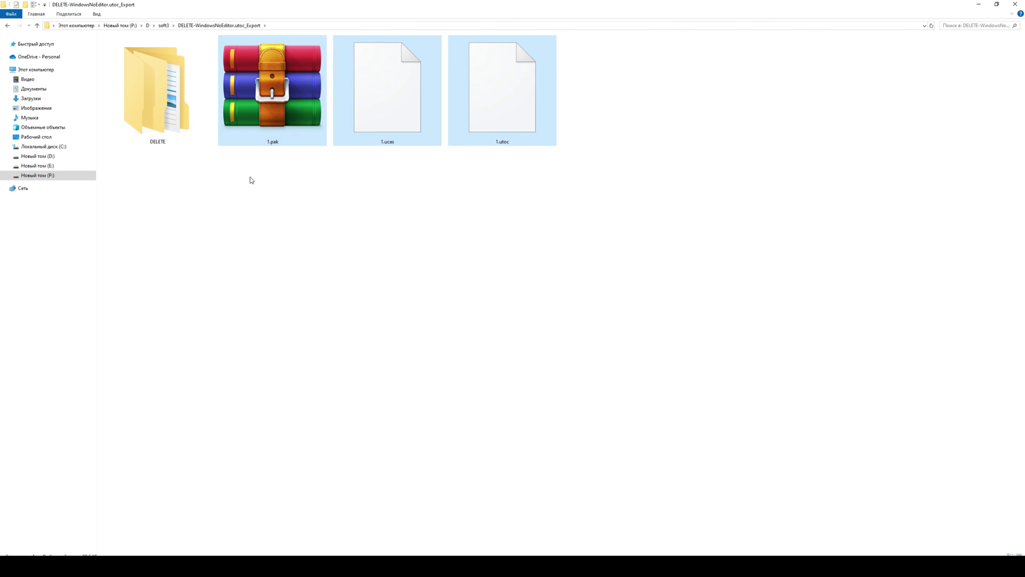
pyautogui.click(337, 210)
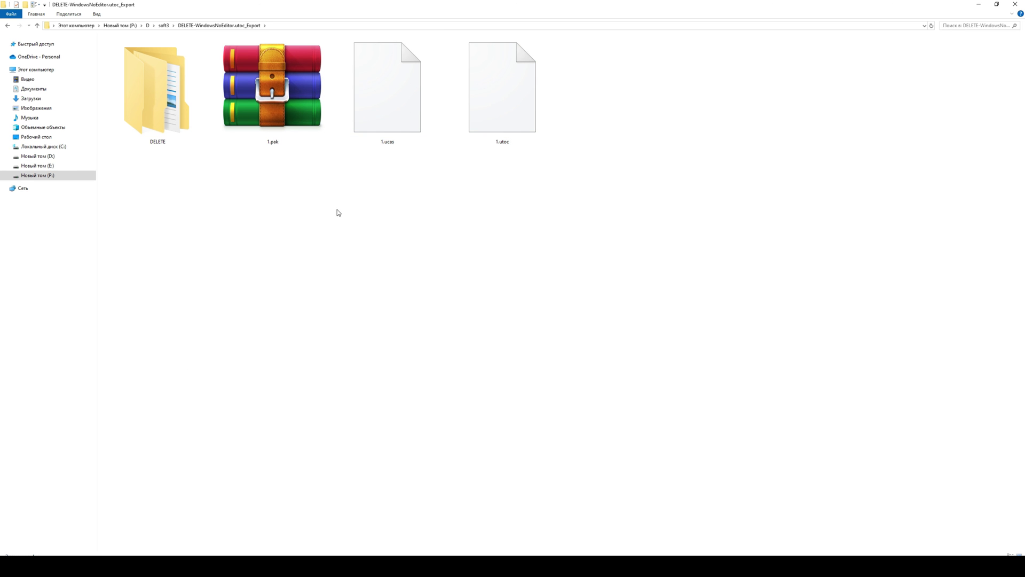